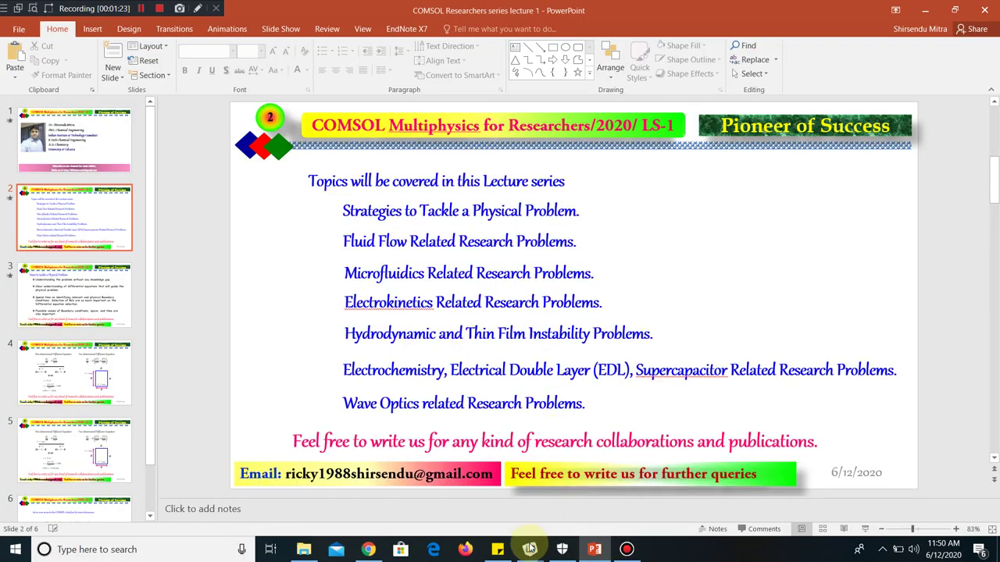
- Switch from the PowerPoint lecture slides to the COMSOL Multiphysics New screen
{"action": "left_click", "coordinate": [571, 495]}
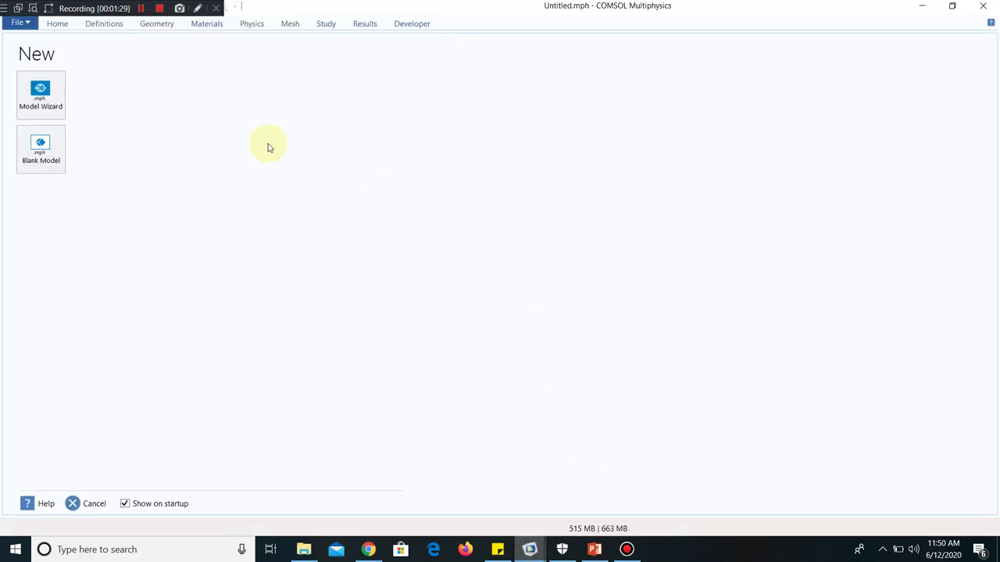
- Start the Model Wizard with 2D as the space dimension
{"action": "left_click", "coordinate": [49, 105]}
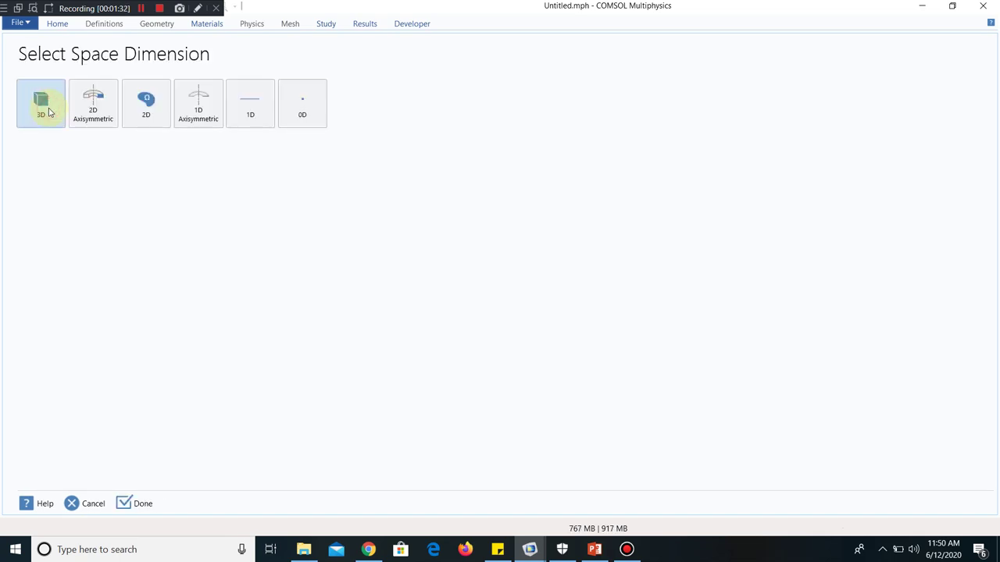
{"action": "left_click", "coordinate": [153, 110]}
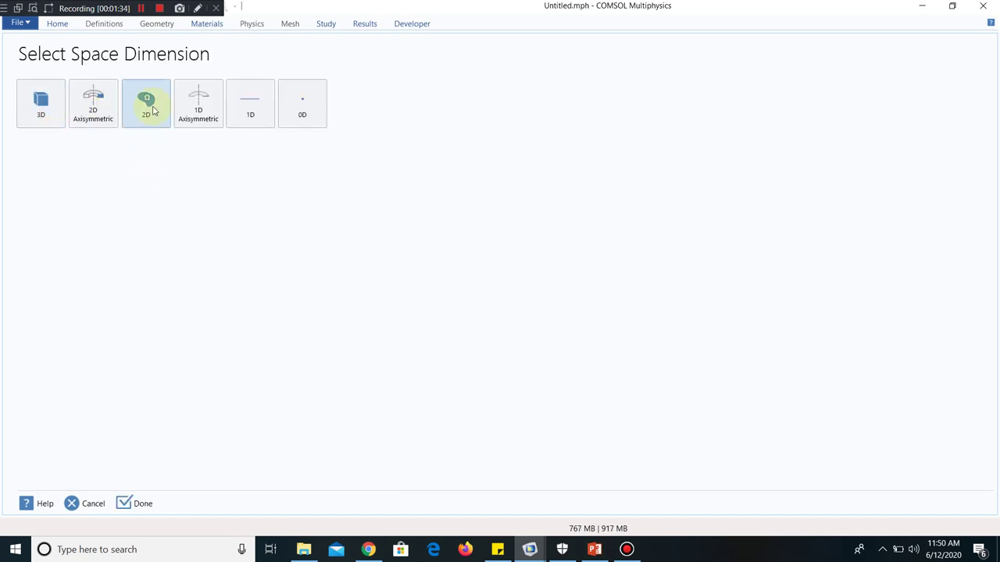
{"action": "left_click", "coordinate": [153, 111]}
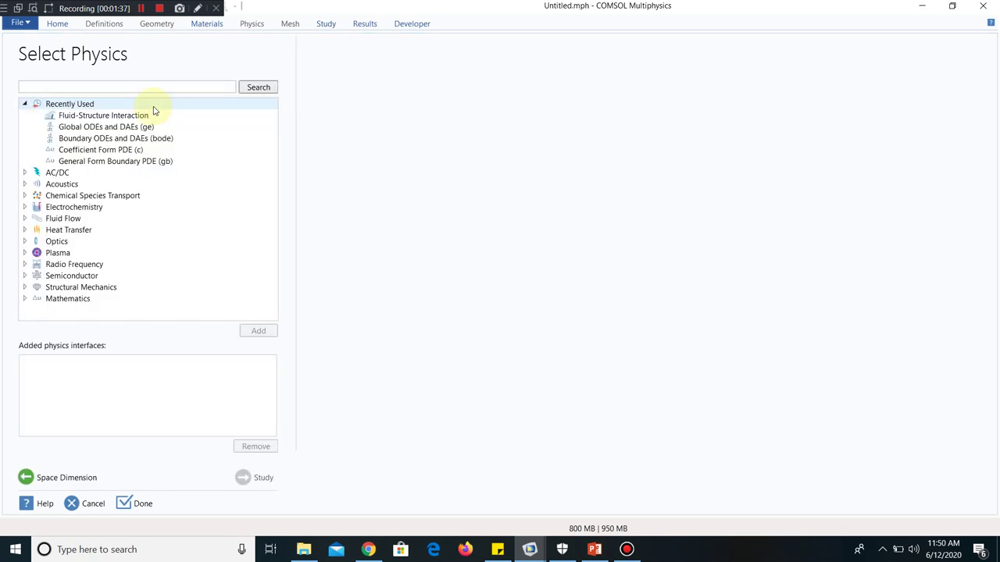
- Add Fluid-Structure Interaction from Fluid Flow and go on to study selection
{"action": "left_click", "coordinate": [24, 219]}
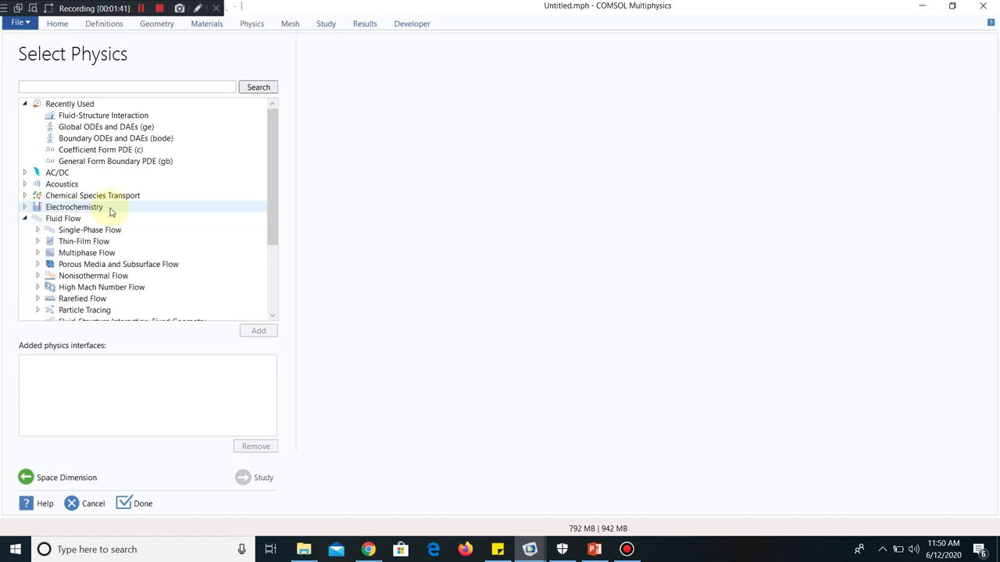
{"action": "scroll", "coordinate": [110, 211], "scroll_direction": "down", "scroll_amount": 1}
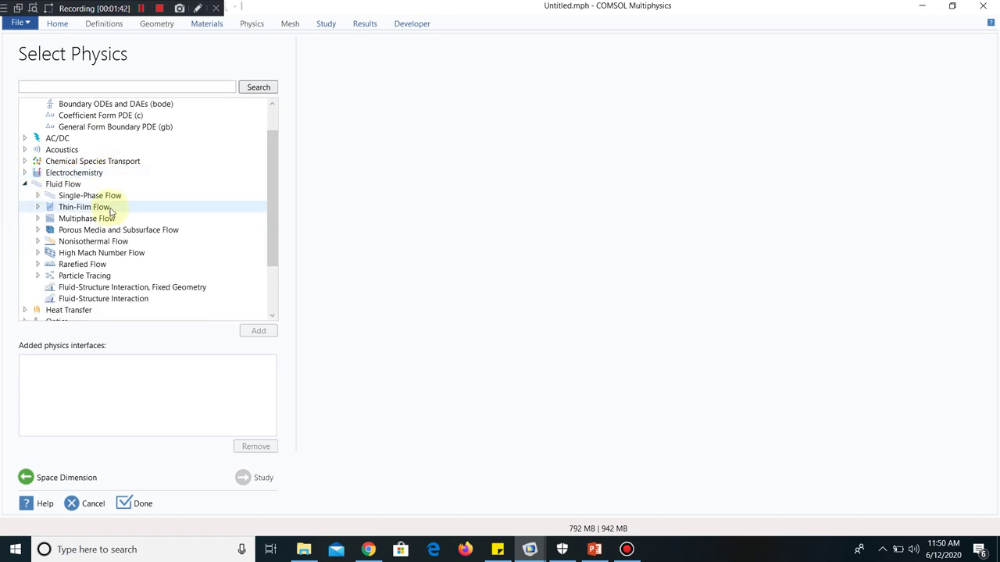
{"action": "left_click", "coordinate": [111, 299]}
{"action": "left_click", "coordinate": [253, 331]}
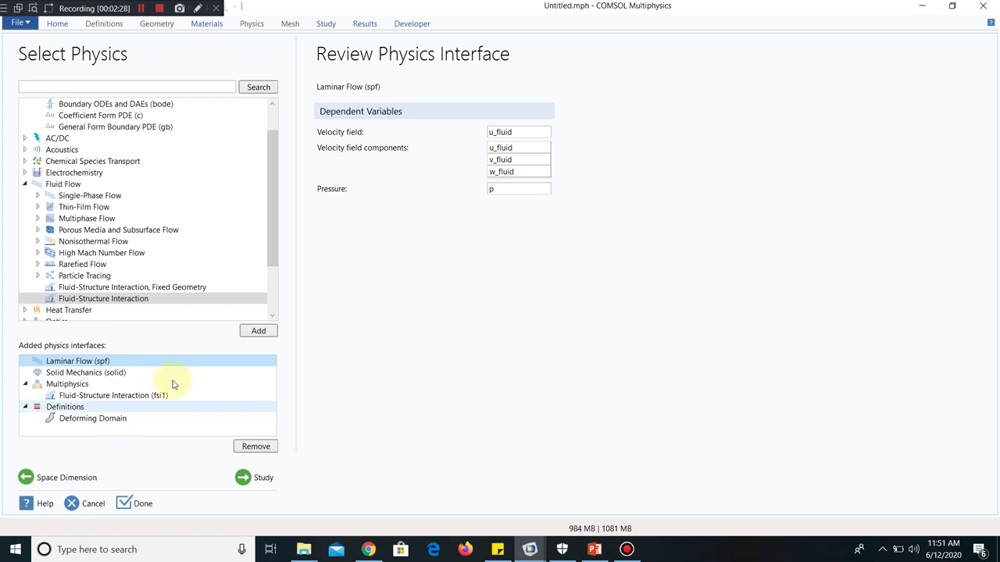
{"action": "left_click", "coordinate": [255, 482]}
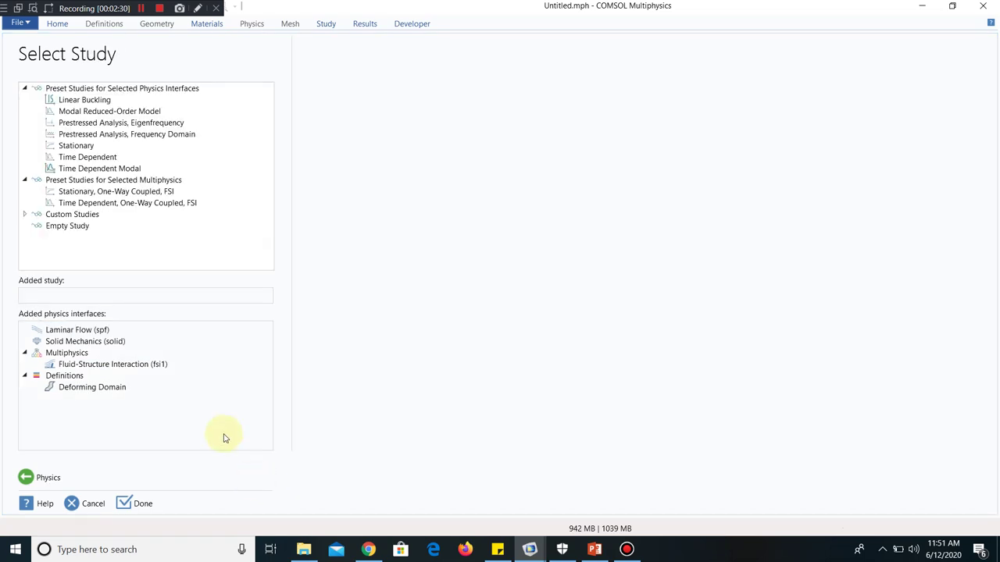
- Choose a Time Dependent study and finish the wizard
{"action": "left_click", "coordinate": [95, 157]}
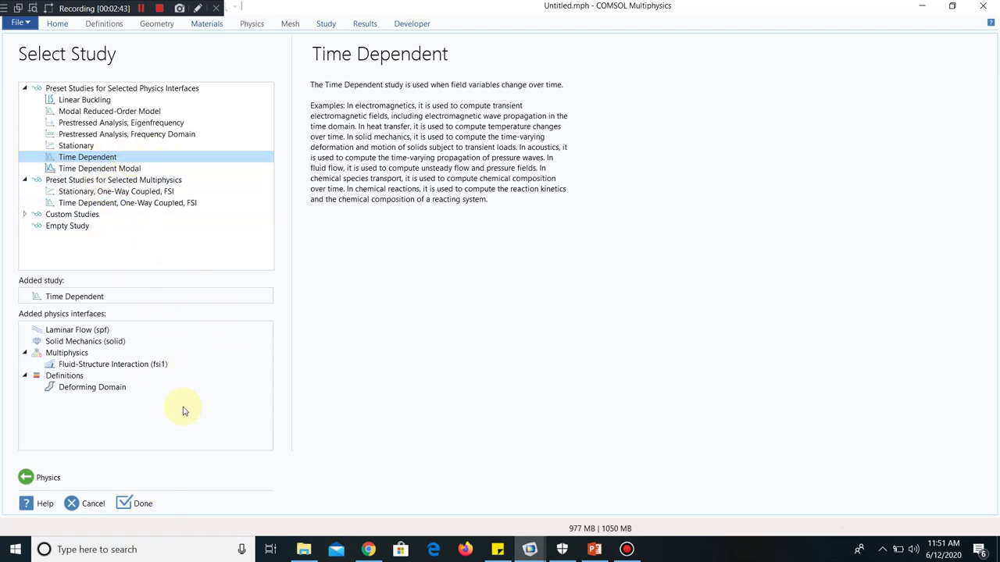
{"action": "left_click", "coordinate": [147, 501]}
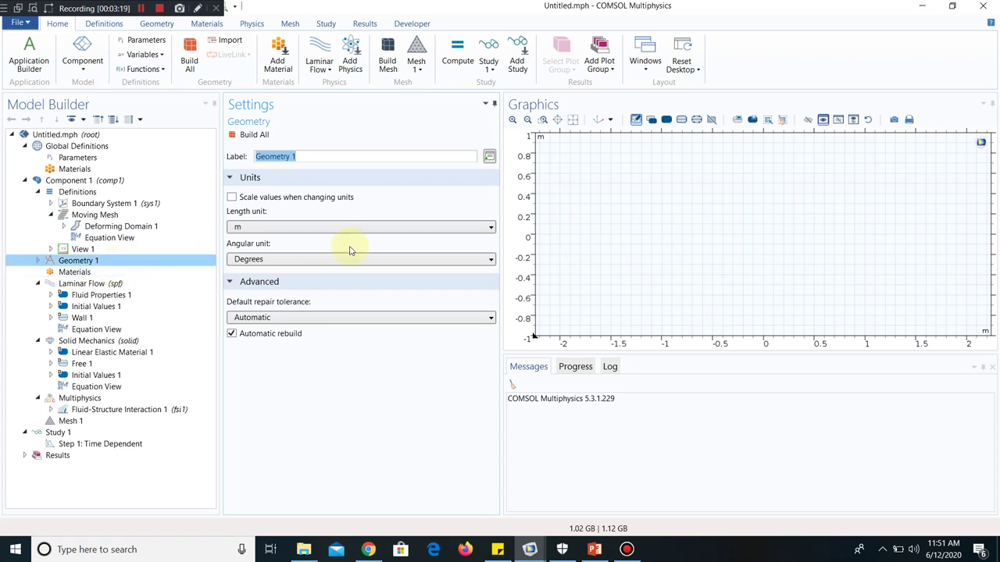
- Switch Geometry 1 to µm and build Rectangle 1 with width 50 and height 10
{"action": "left_click", "coordinate": [301, 227]}
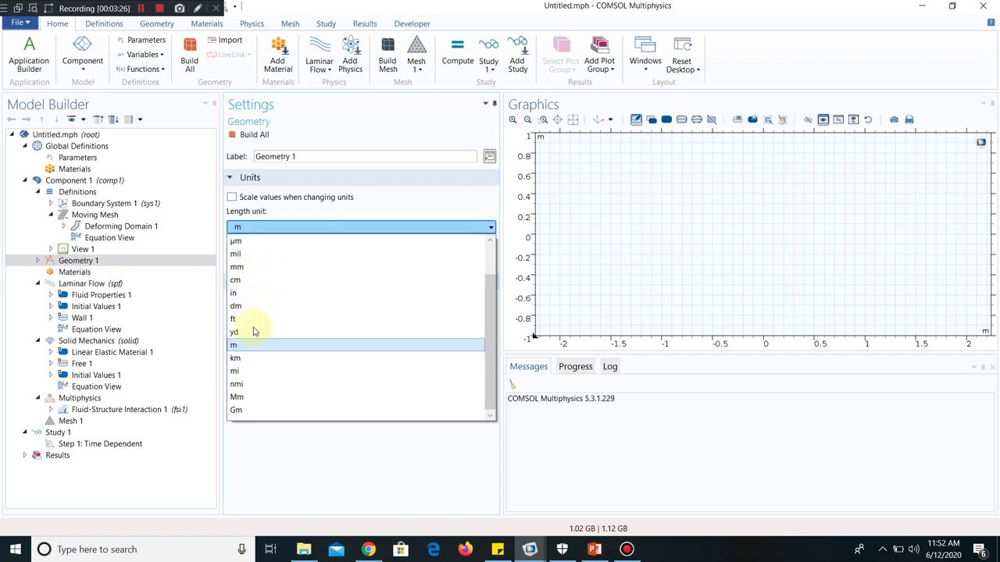
{"action": "left_click", "coordinate": [261, 241]}
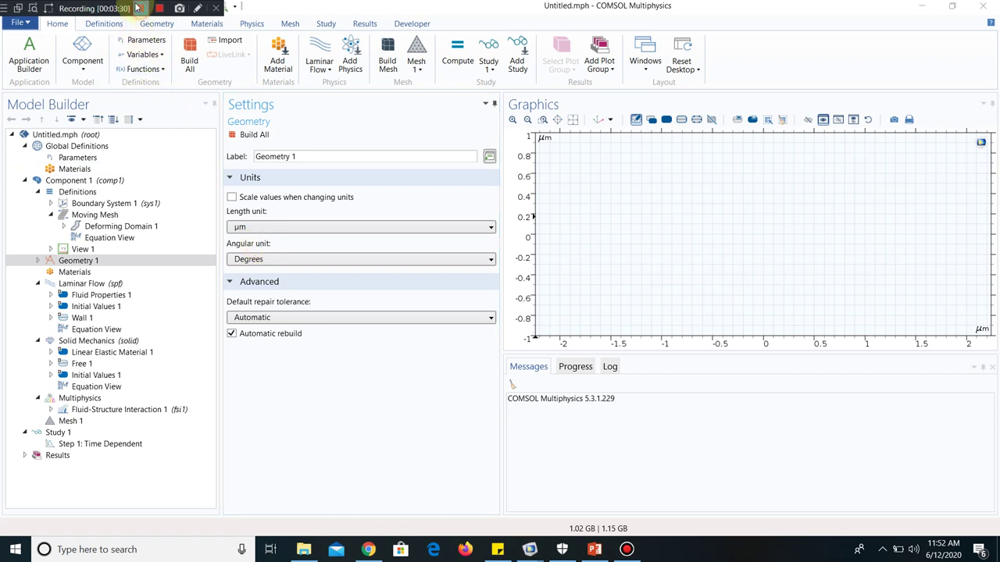
{"action": "left_click", "coordinate": [151, 262]}
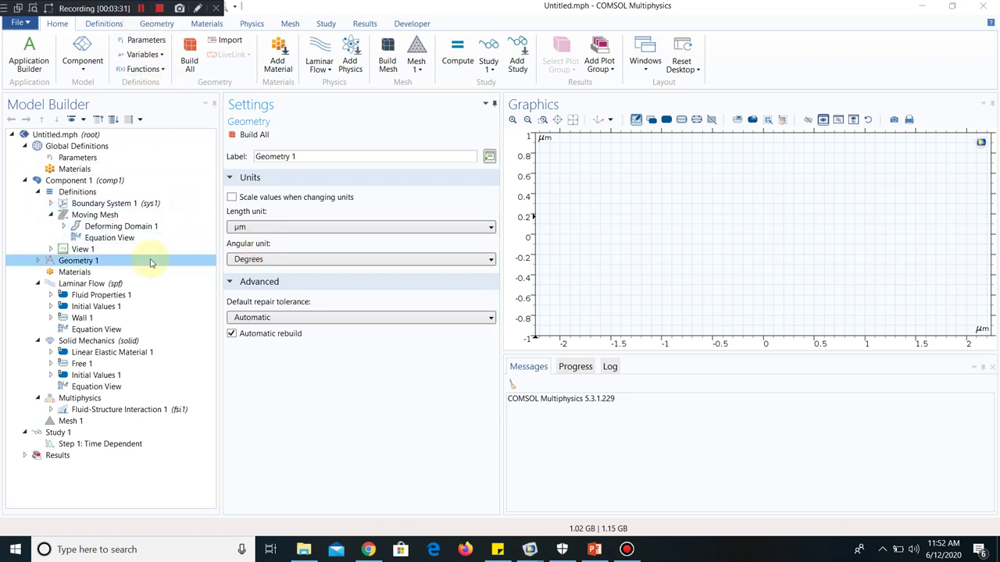
{"action": "right_click", "coordinate": [106, 263]}
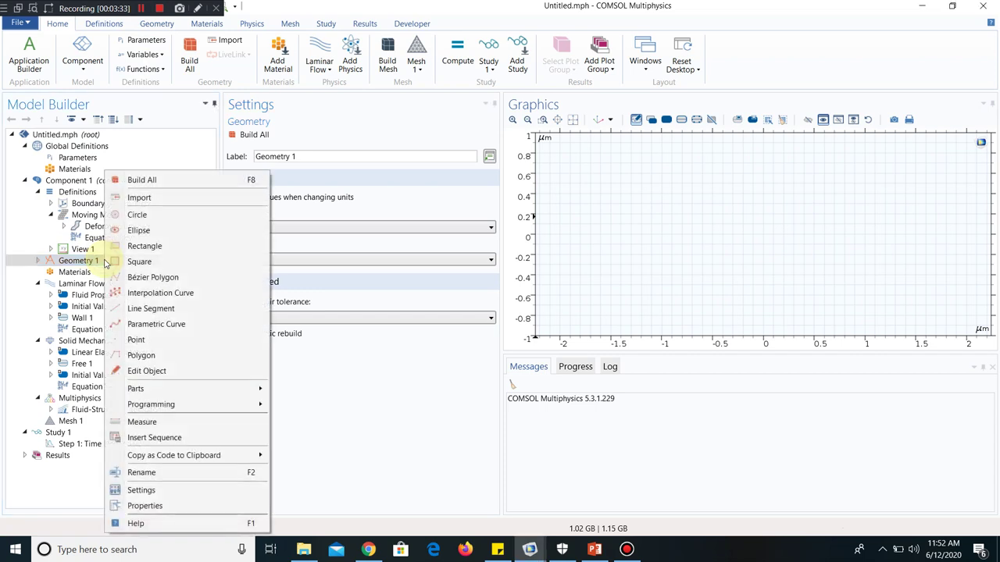
{"action": "left_click", "coordinate": [144, 246]}
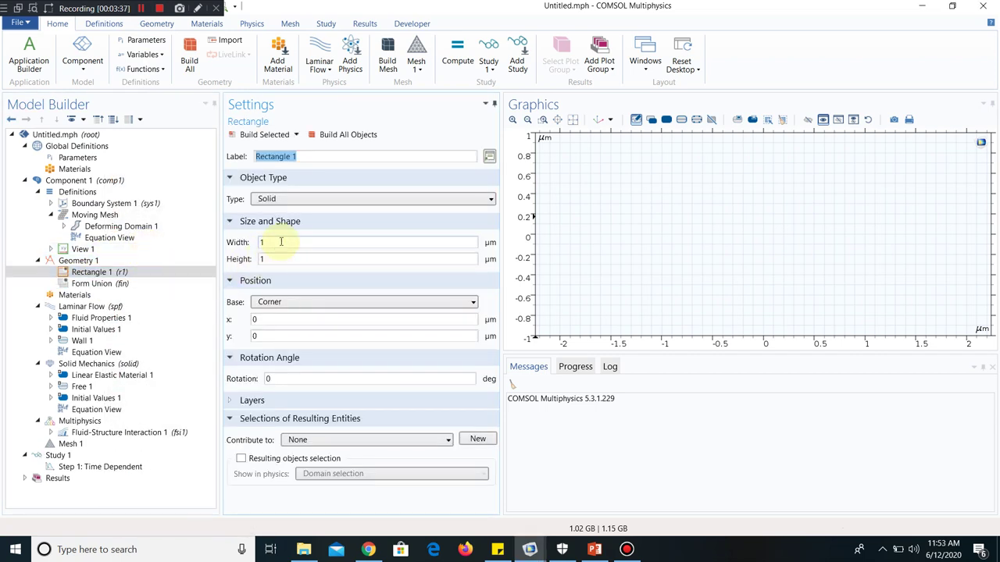
{"action": "double_click", "coordinate": [264, 259]}
{"action": "type", "text": "10"}
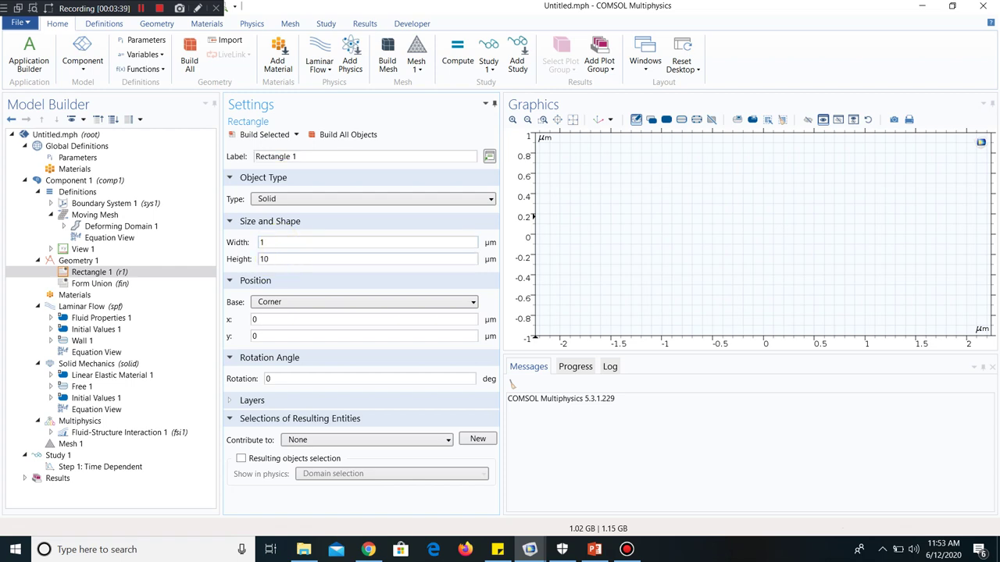
{"action": "double_click", "coordinate": [286, 241]}
{"action": "type", "text": "50"}
{"action": "left_click", "coordinate": [261, 136]}
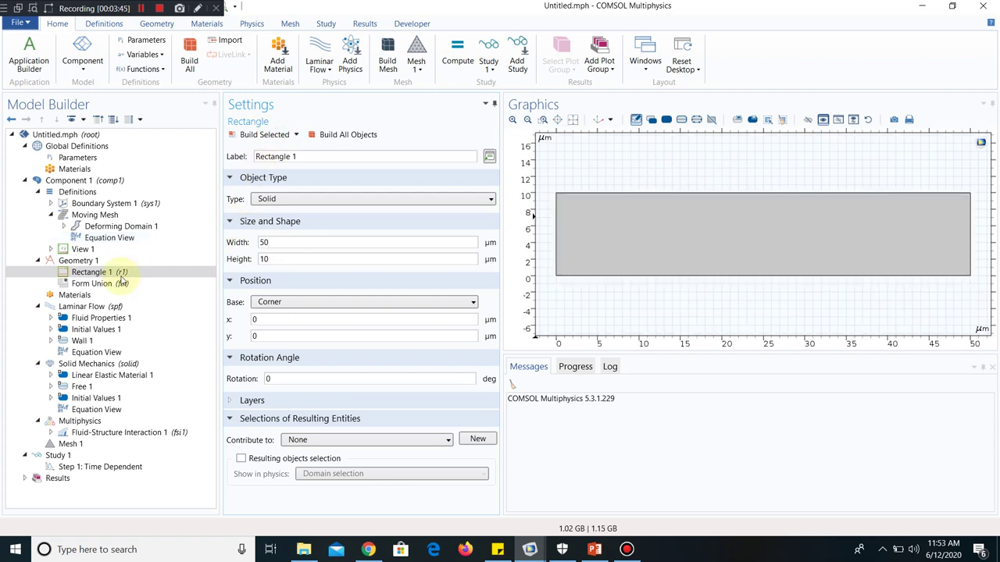
{"action": "left_click", "coordinate": [97, 262]}
{"action": "left_click", "coordinate": [97, 273]}
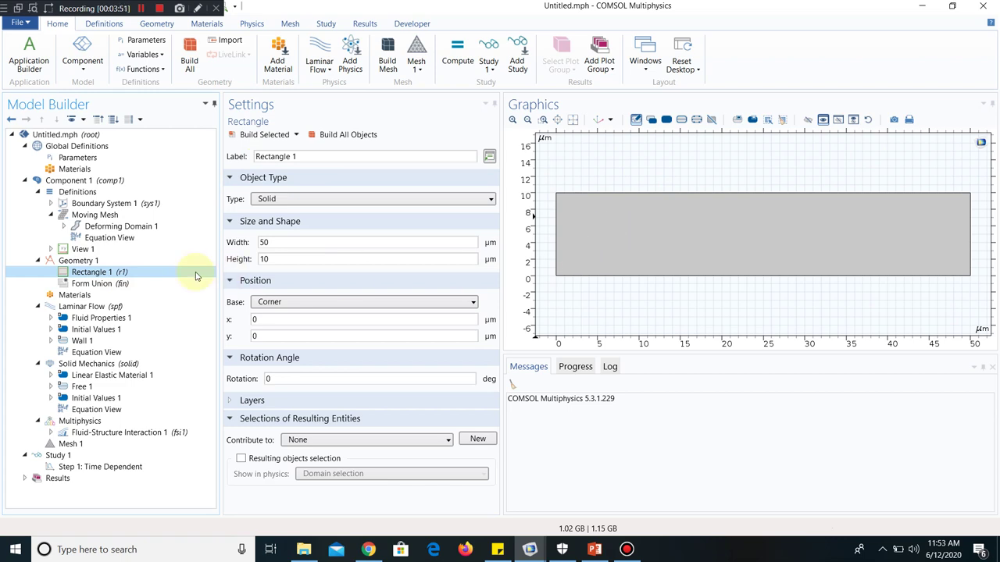
{"action": "left_click", "coordinate": [89, 261]}
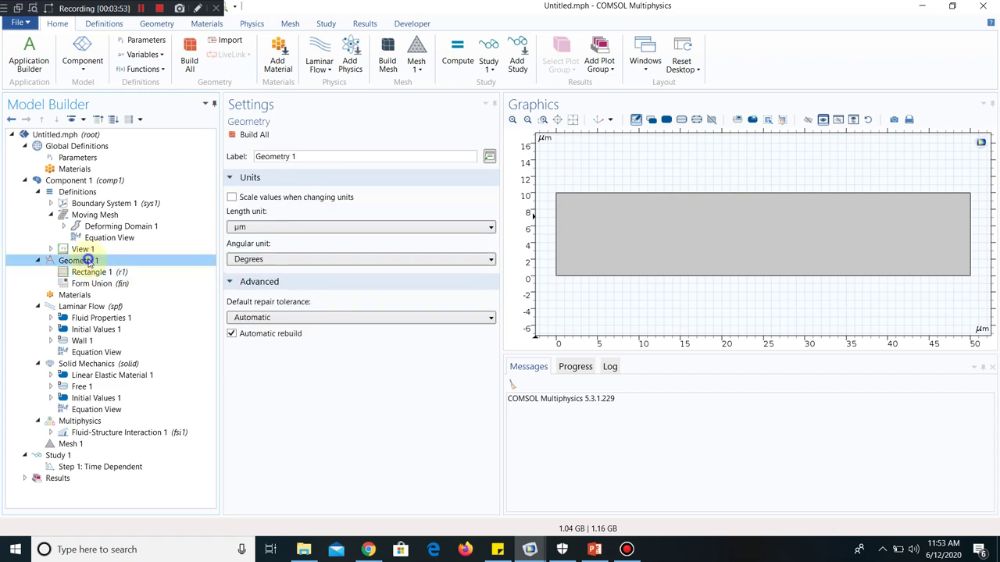
- Build Circle 1 centred at x = 10, y = 5 µm and finalize the geometry
{"action": "right_click", "coordinate": [89, 262]}
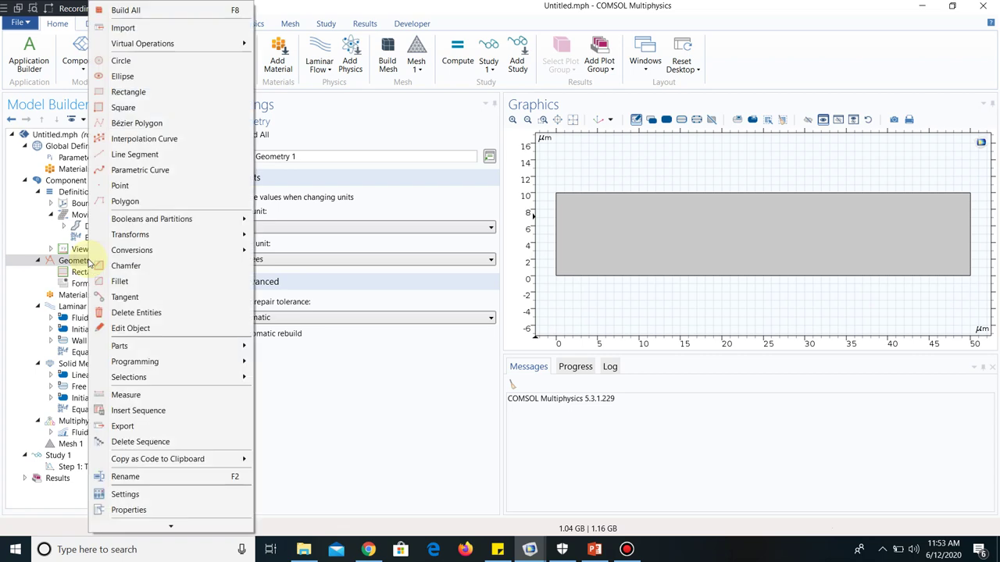
{"action": "left_click", "coordinate": [140, 64]}
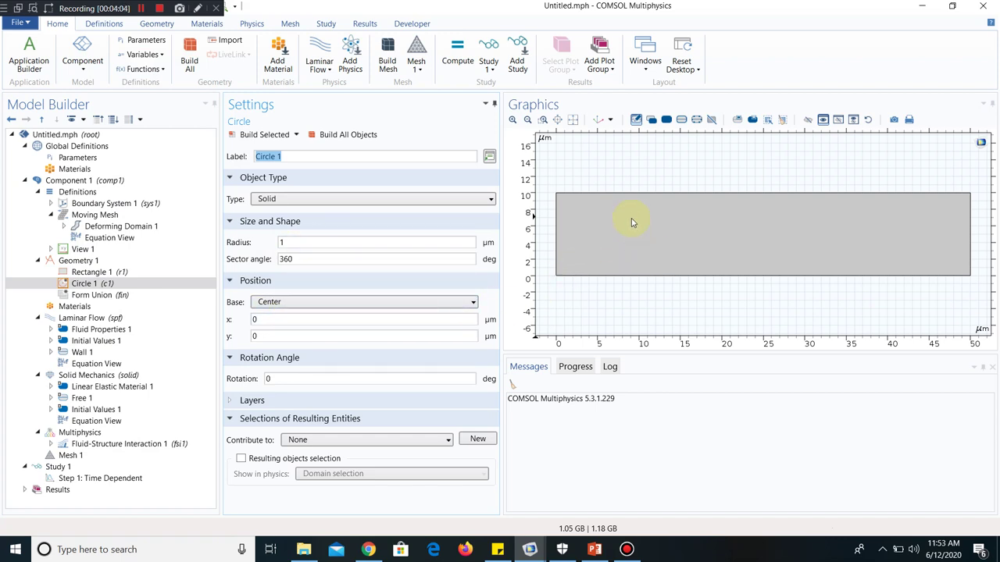
{"action": "left_click", "coordinate": [277, 320]}
{"action": "key", "text": "BackSpace"}
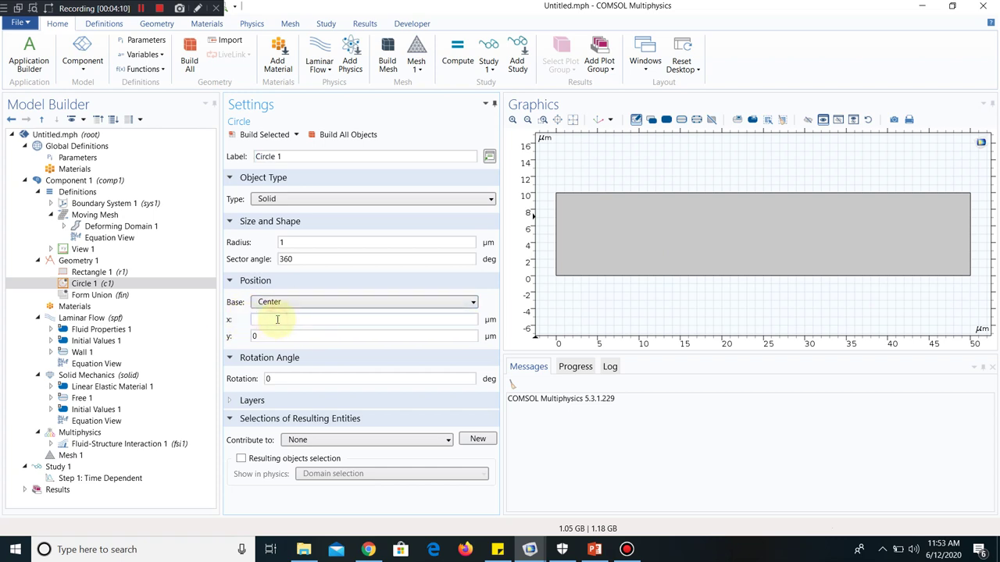
{"action": "type", "text": "10"}
{"action": "left_click", "coordinate": [292, 332]}
{"action": "key", "text": "BackSpace"}
{"action": "type", "text": "5"}
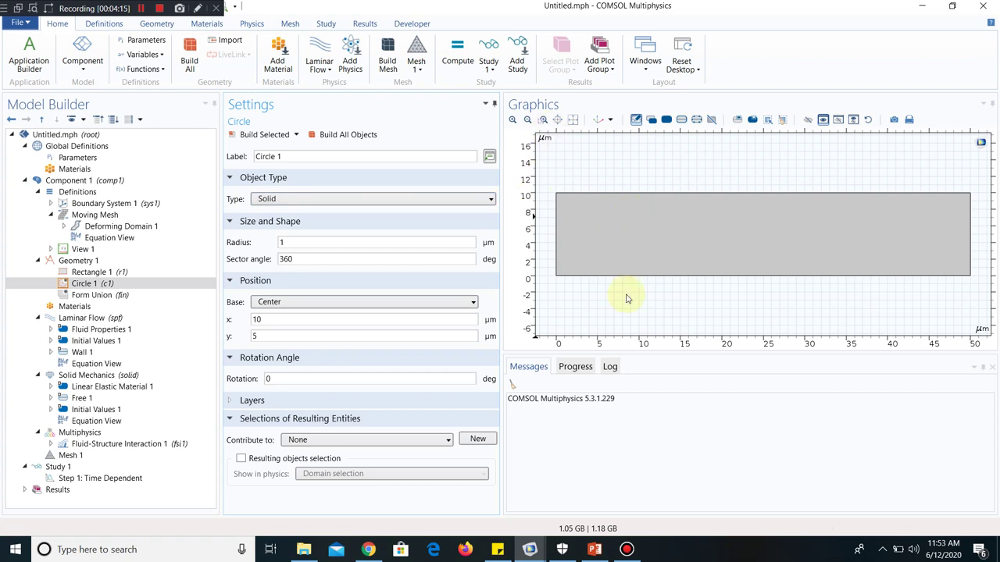
{"action": "left_click", "coordinate": [259, 135]}
{"action": "left_click", "coordinate": [122, 306]}
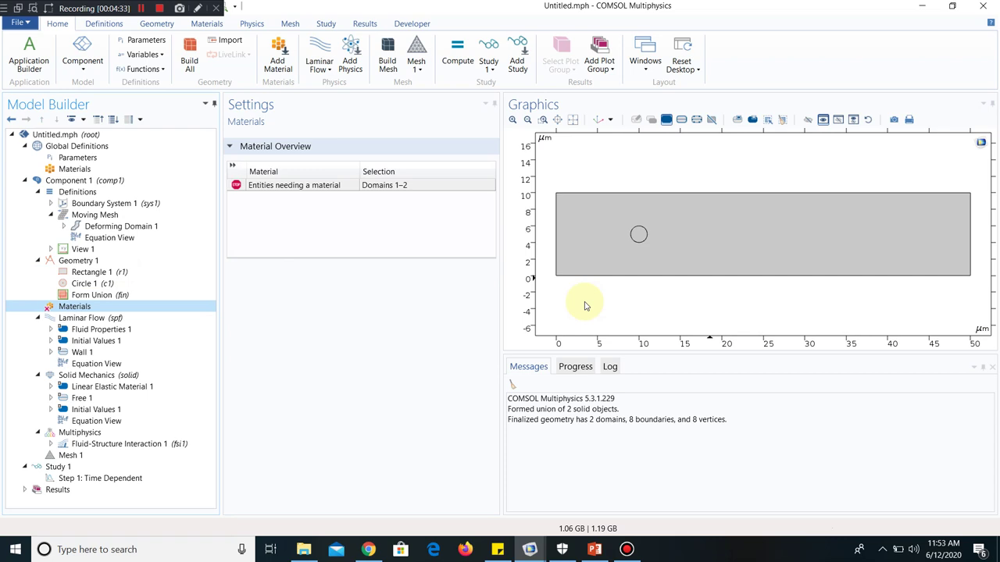
- Add Water, liquid from the recently used materials
{"action": "left_click", "coordinate": [129, 307]}
{"action": "right_click", "coordinate": [129, 306]}
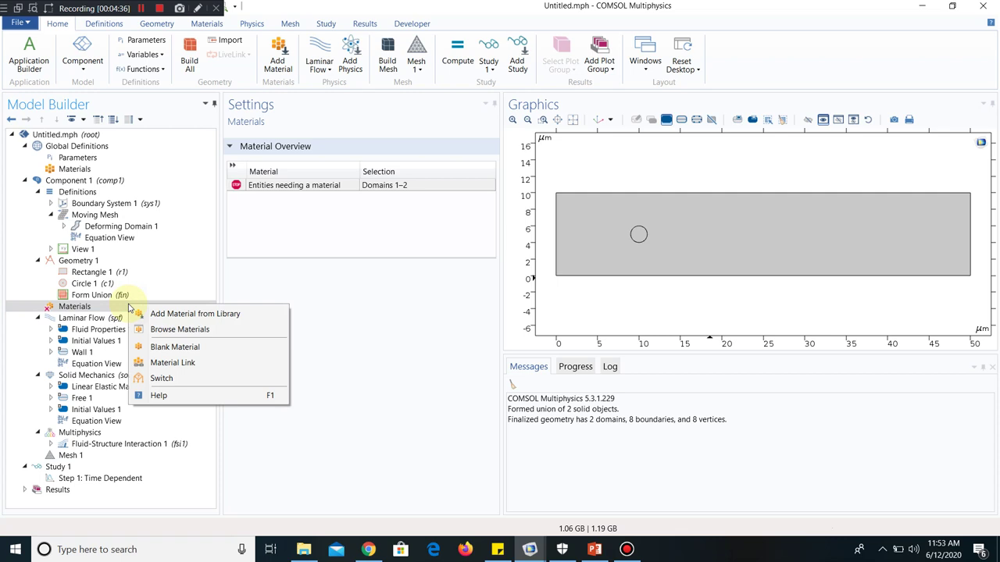
{"action": "left_click", "coordinate": [197, 315]}
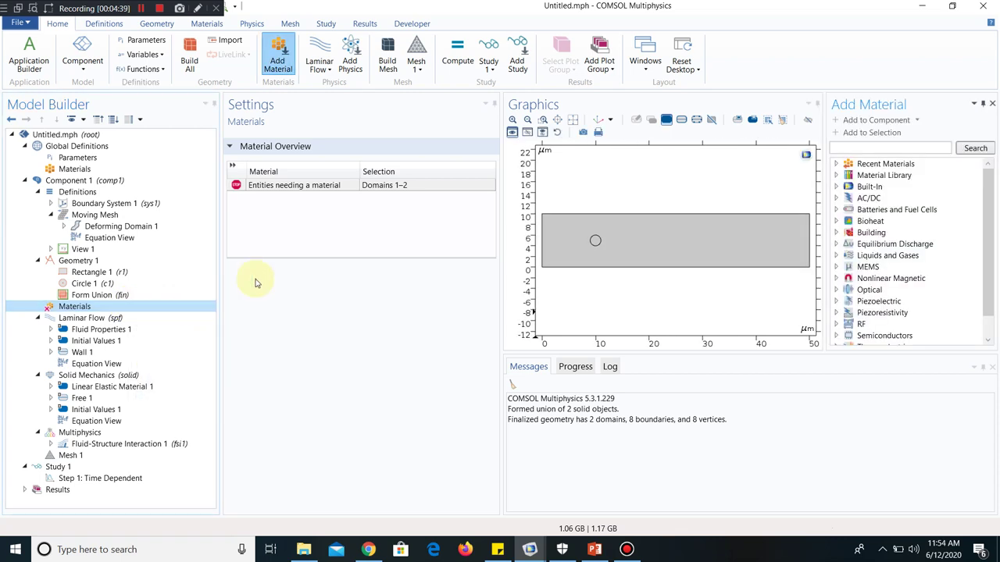
{"action": "left_click", "coordinate": [835, 164]}
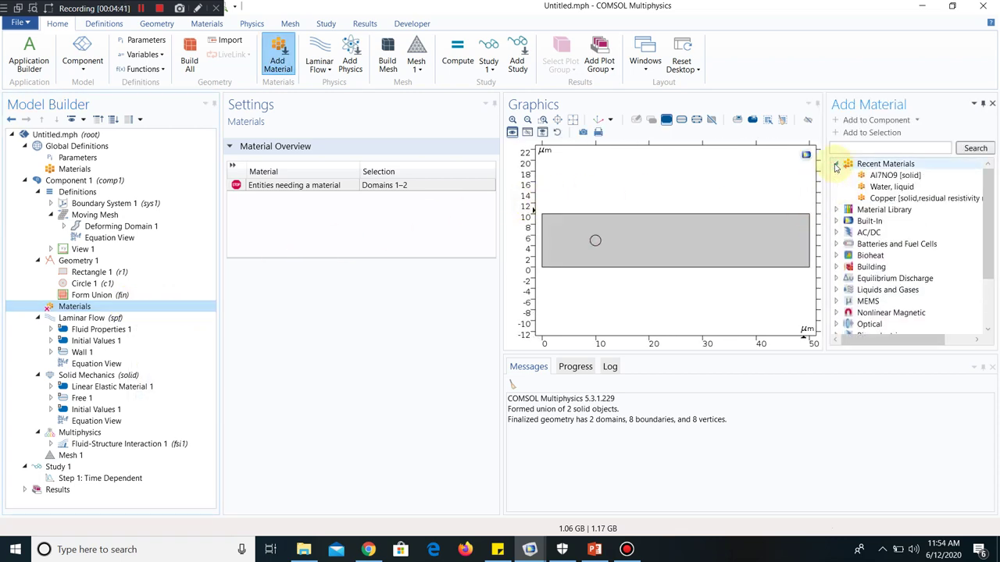
{"action": "double_click", "coordinate": [906, 188]}
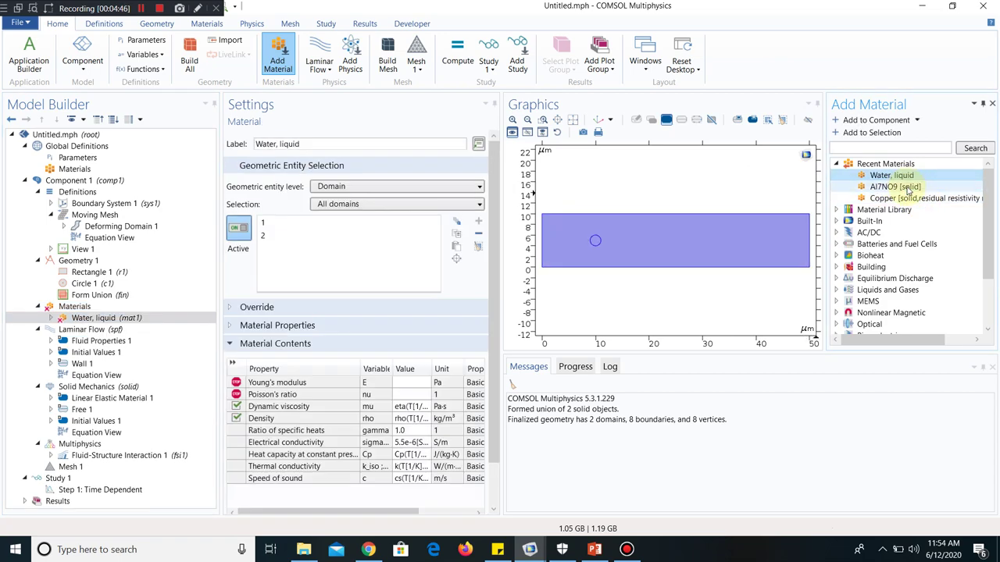
- Add Al7NO9, assign it to the circle, and remove the circle from water
{"action": "left_click", "coordinate": [895, 189]}
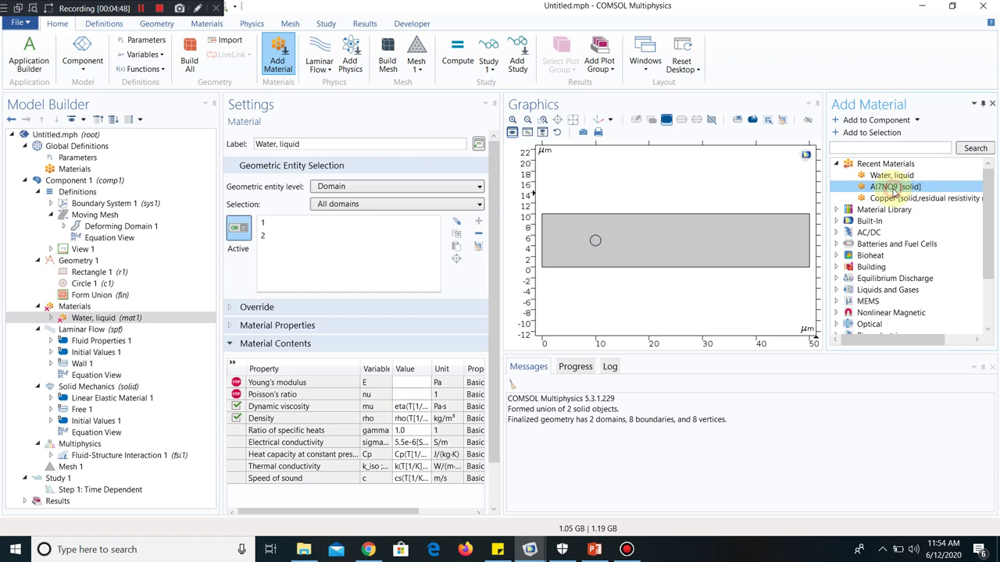
{"action": "double_click", "coordinate": [896, 188]}
{"action": "left_click", "coordinate": [128, 317]}
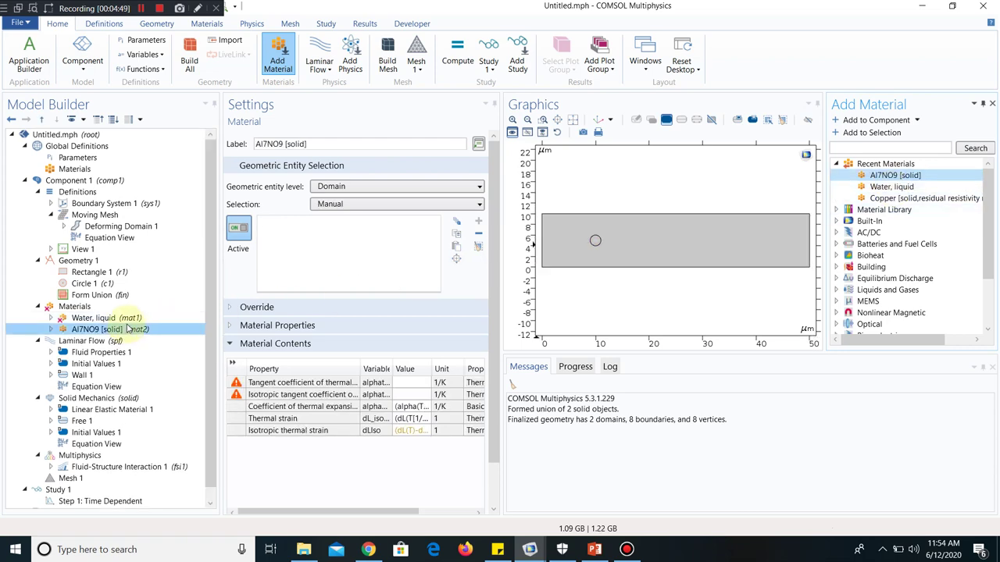
{"action": "left_click", "coordinate": [596, 241]}
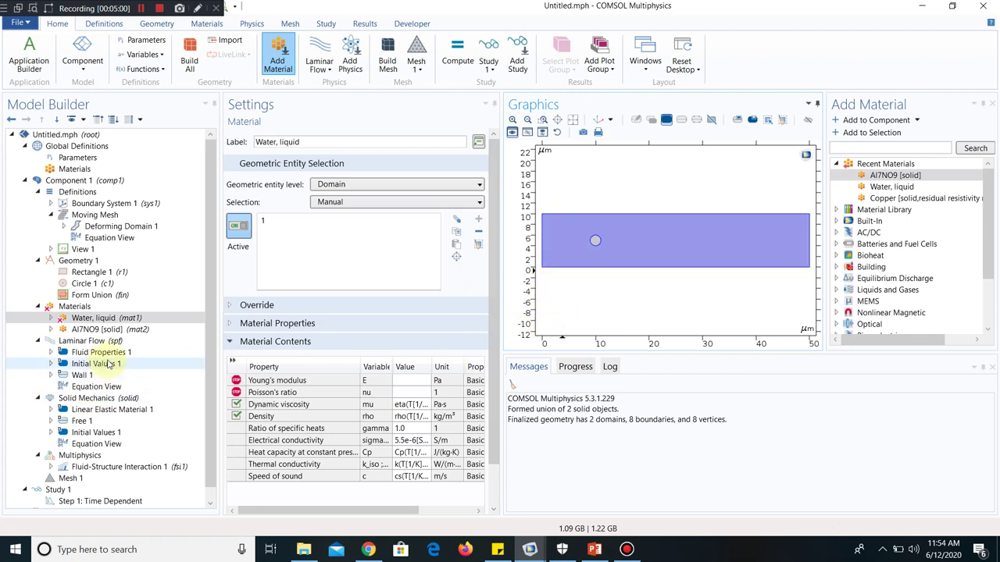
{"action": "left_click", "coordinate": [124, 331]}
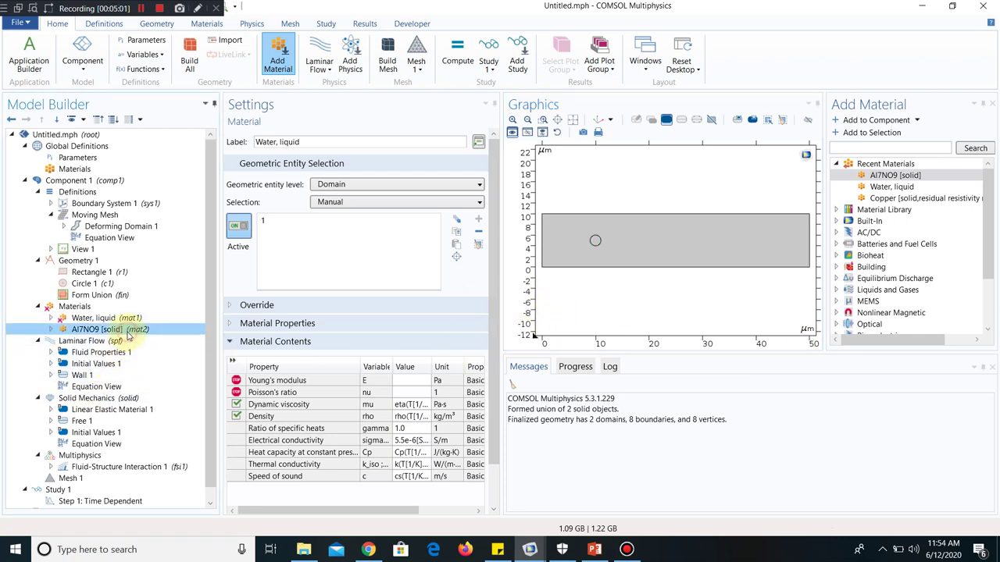
{"action": "left_click", "coordinate": [595, 244]}
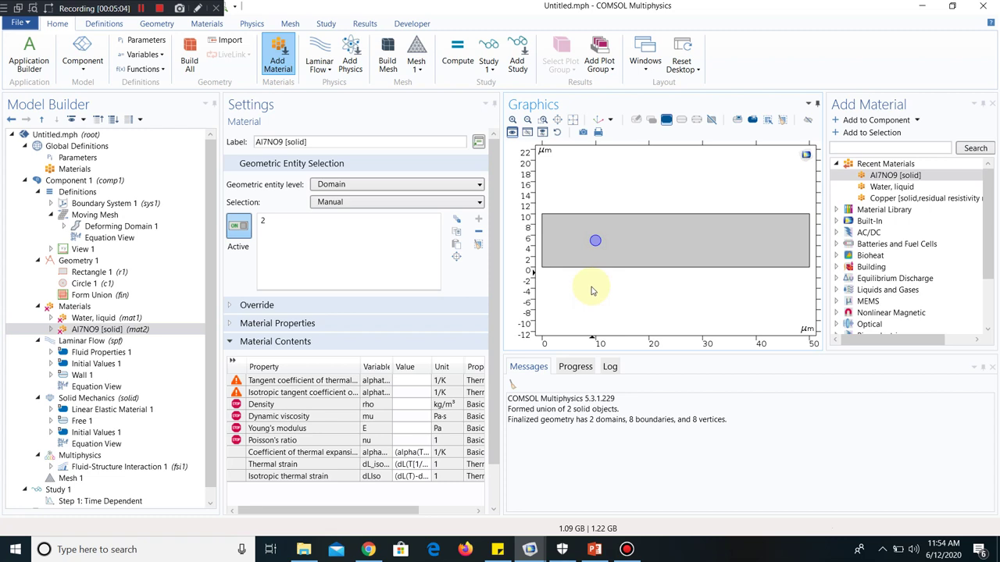
{"action": "left_click", "coordinate": [121, 330]}
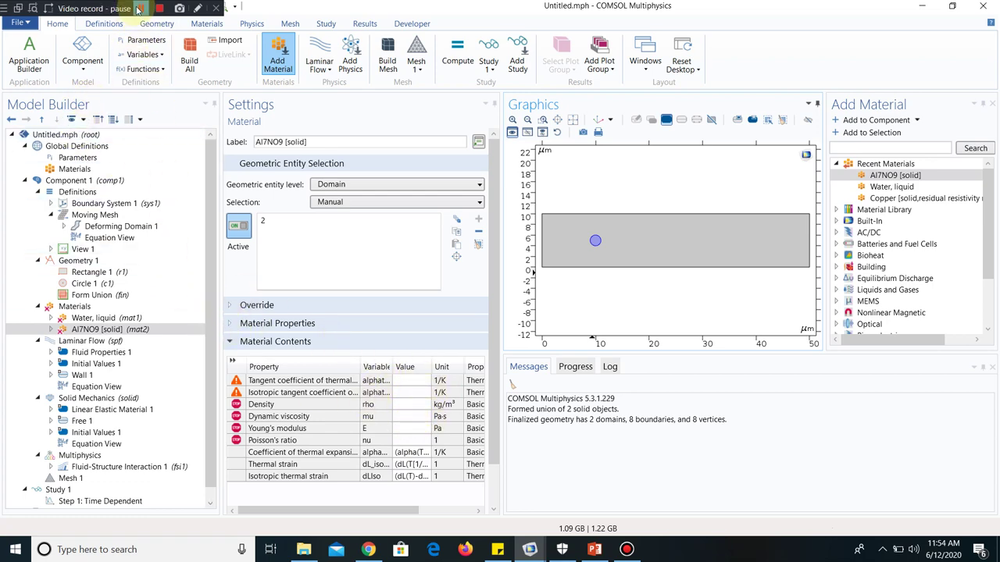
- Add 2.5Al2O3-SiO2 (mullite) from the library and assign it to the circle domain
{"action": "left_click", "coordinate": [138, 8]}
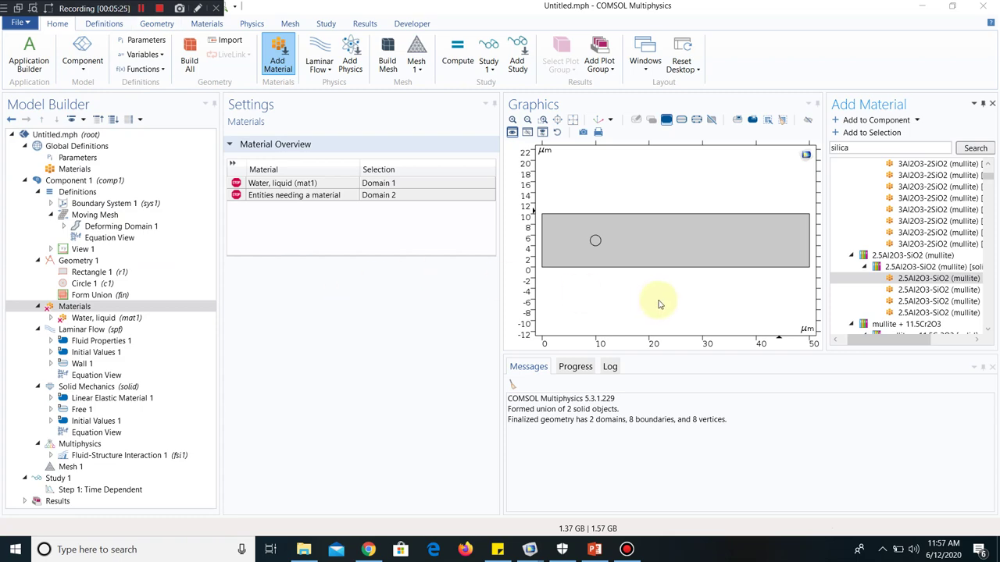
{"action": "left_click", "coordinate": [899, 279]}
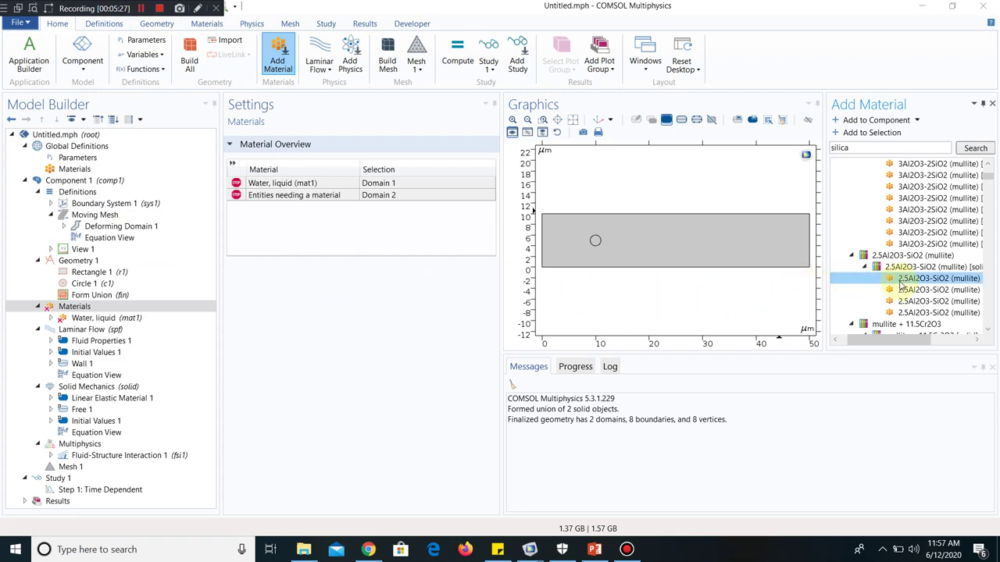
{"action": "double_click", "coordinate": [900, 280]}
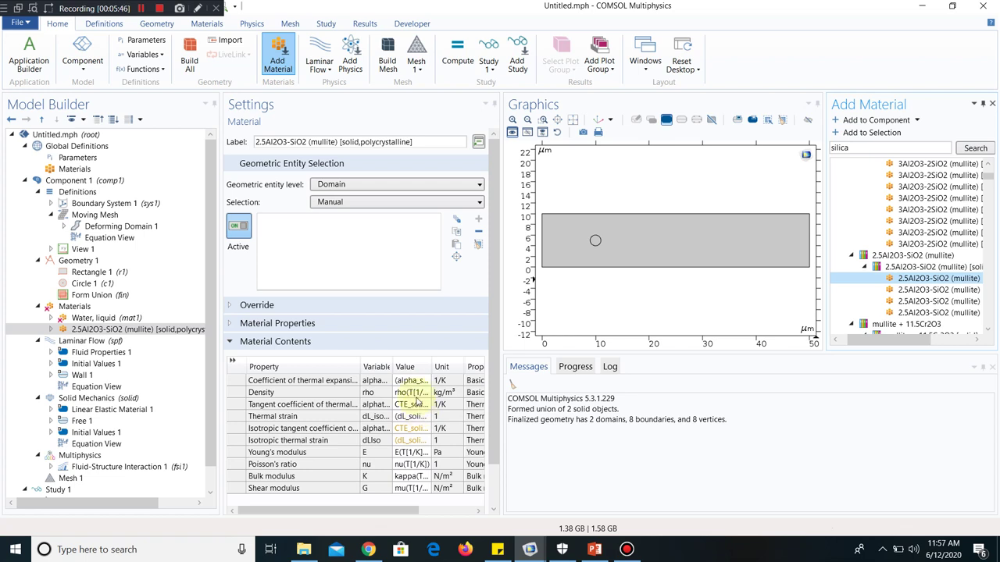
{"action": "left_click", "coordinate": [992, 102]}
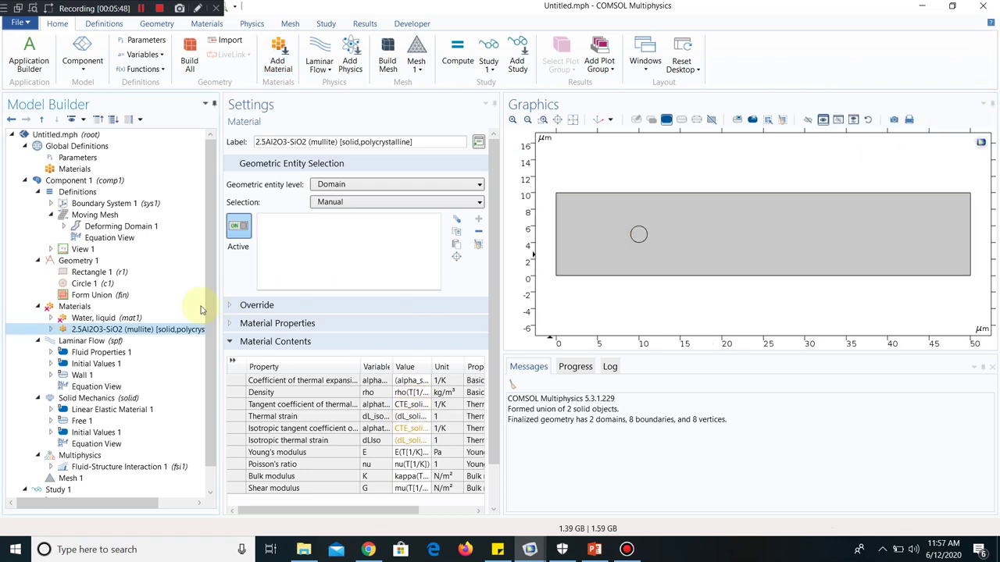
{"action": "left_click", "coordinate": [639, 235]}
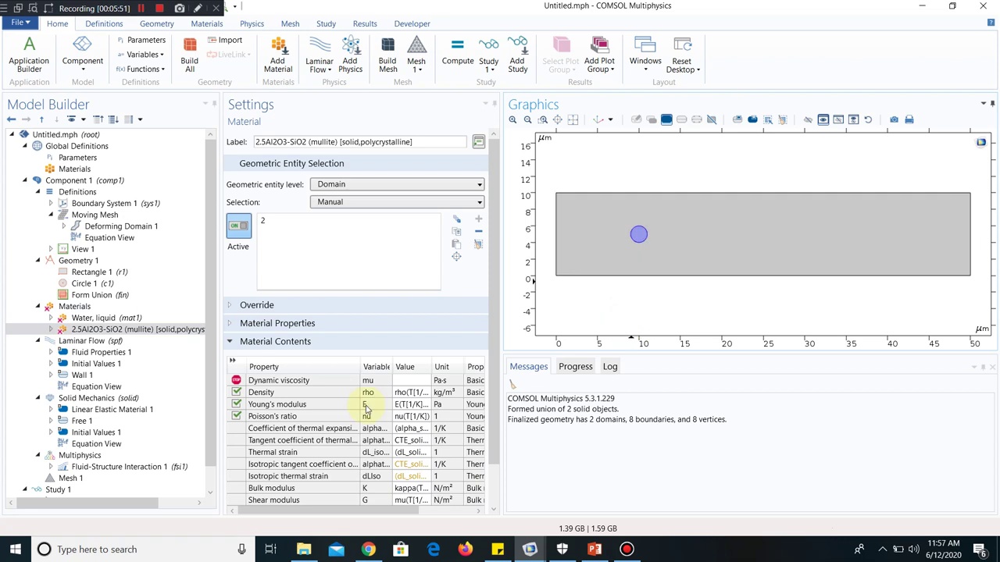
{"action": "left_click", "coordinate": [107, 319]}
{"action": "left_click", "coordinate": [93, 343]}
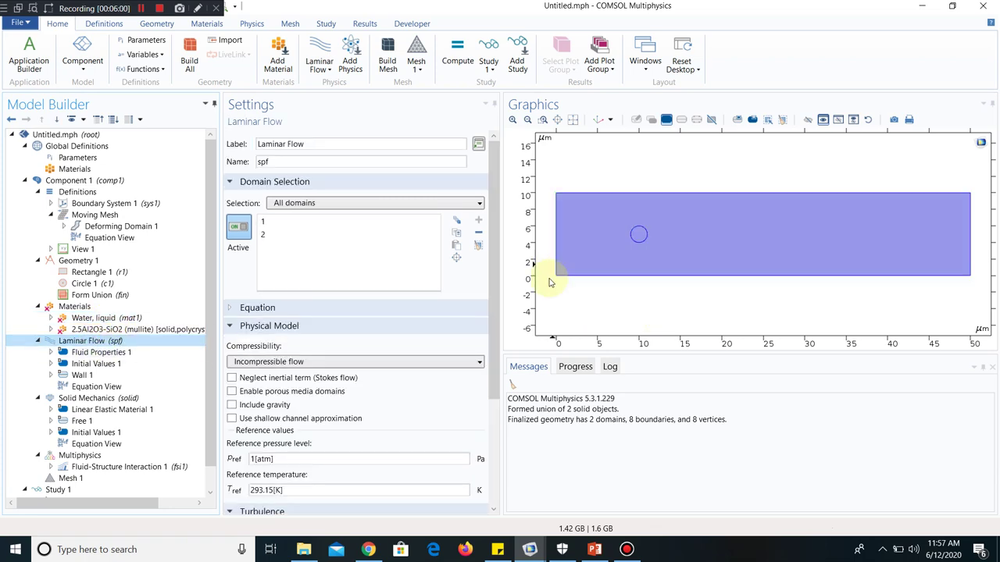
- Restrict Laminar Flow to domain 1 and add an Inlet at boundary 1 with U0 = 0.001 m/s
{"action": "left_click", "coordinate": [640, 237]}
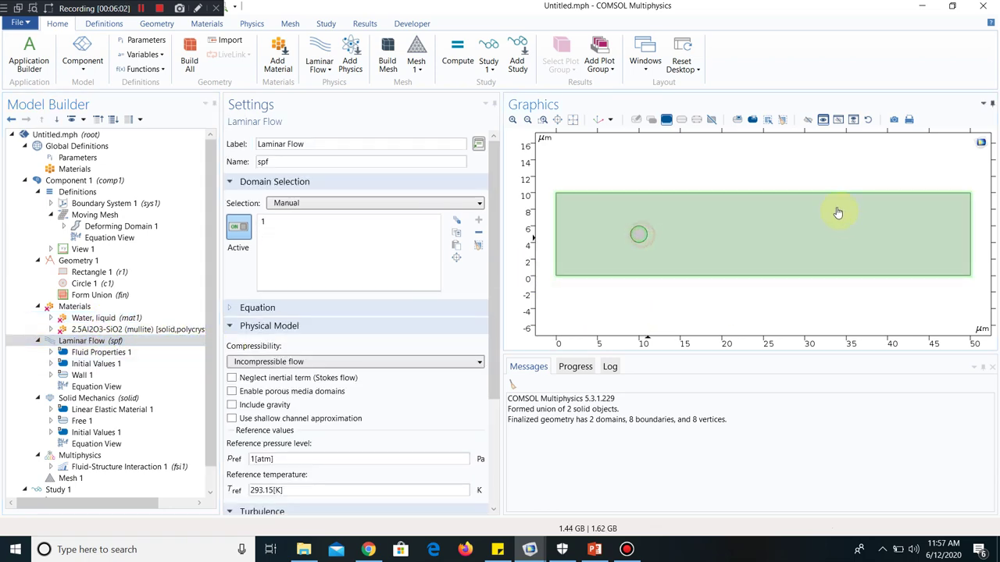
{"action": "left_click", "coordinate": [666, 242]}
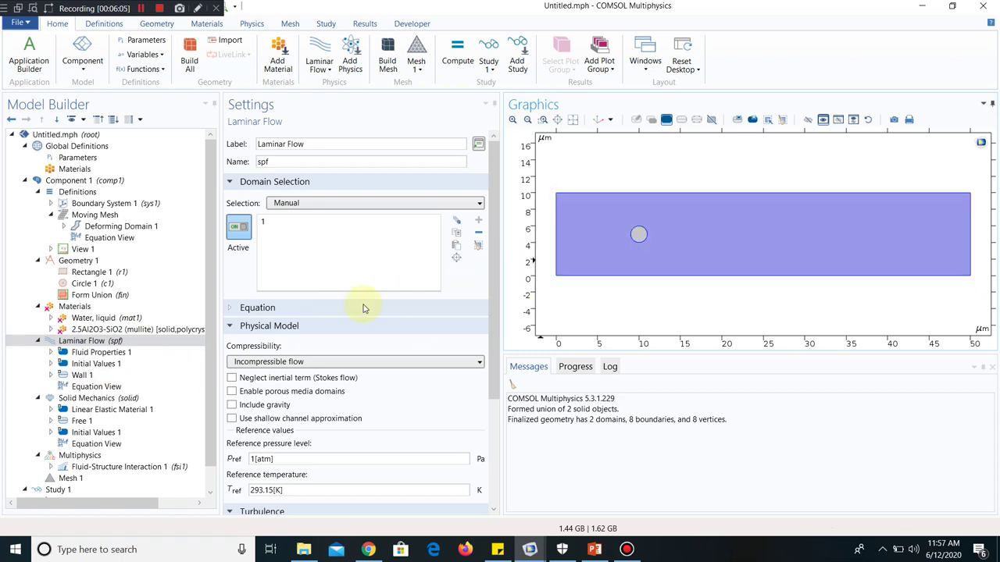
{"action": "right_click", "coordinate": [129, 341]}
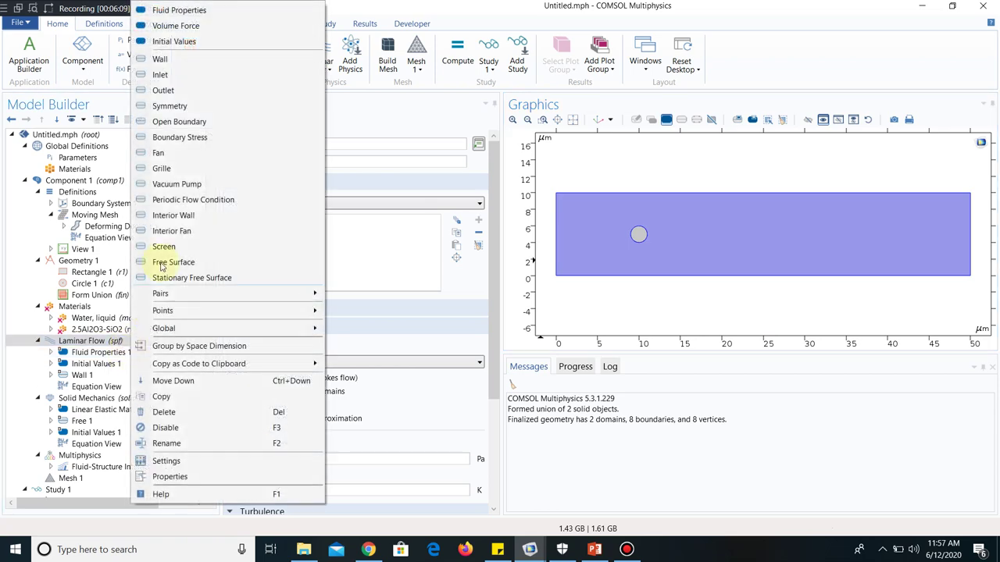
{"action": "left_click", "coordinate": [176, 75]}
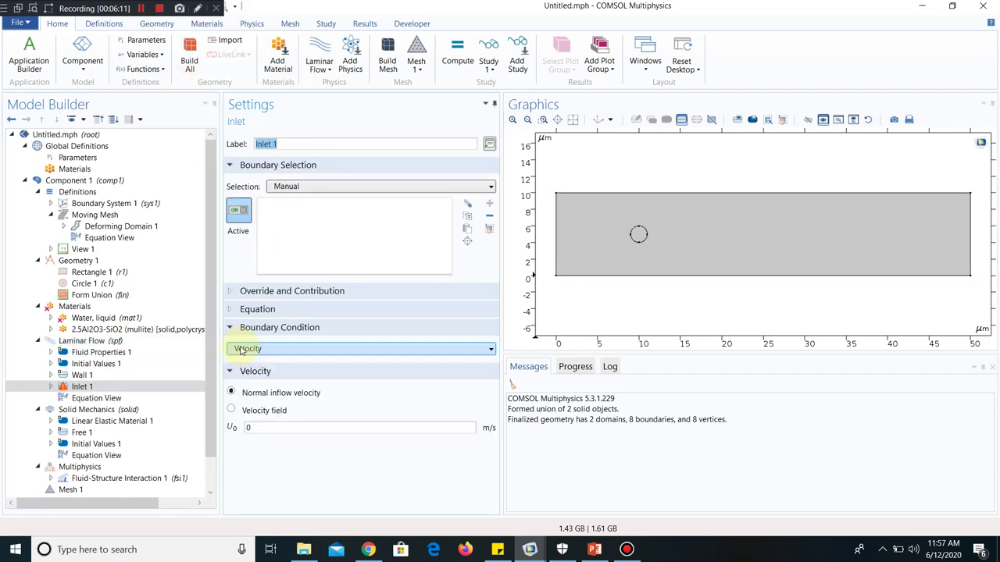
{"action": "left_click", "coordinate": [557, 232]}
{"action": "left_click", "coordinate": [268, 429]}
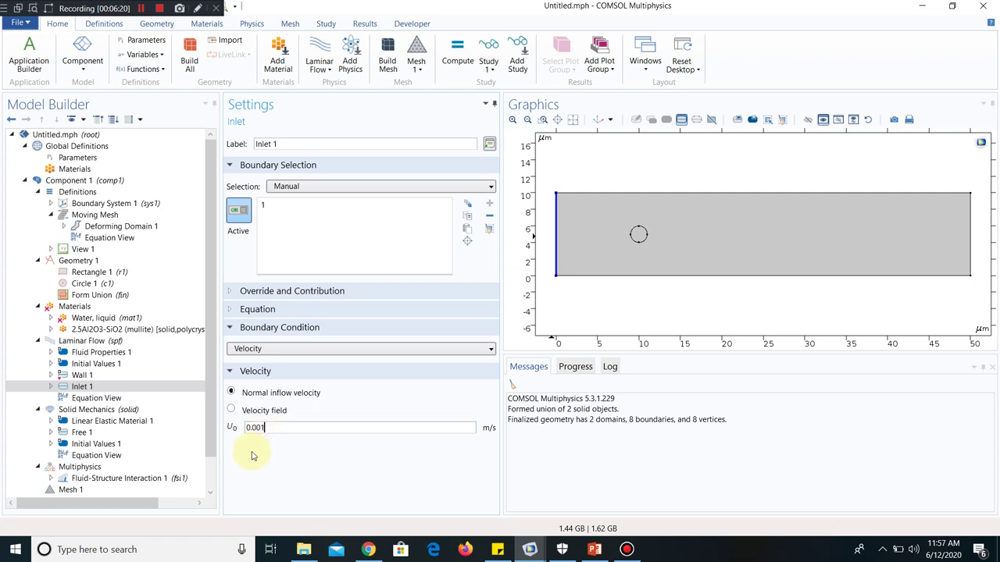
- Add an Outlet at boundary 4, the channel's right edge
{"action": "left_click", "coordinate": [107, 341]}
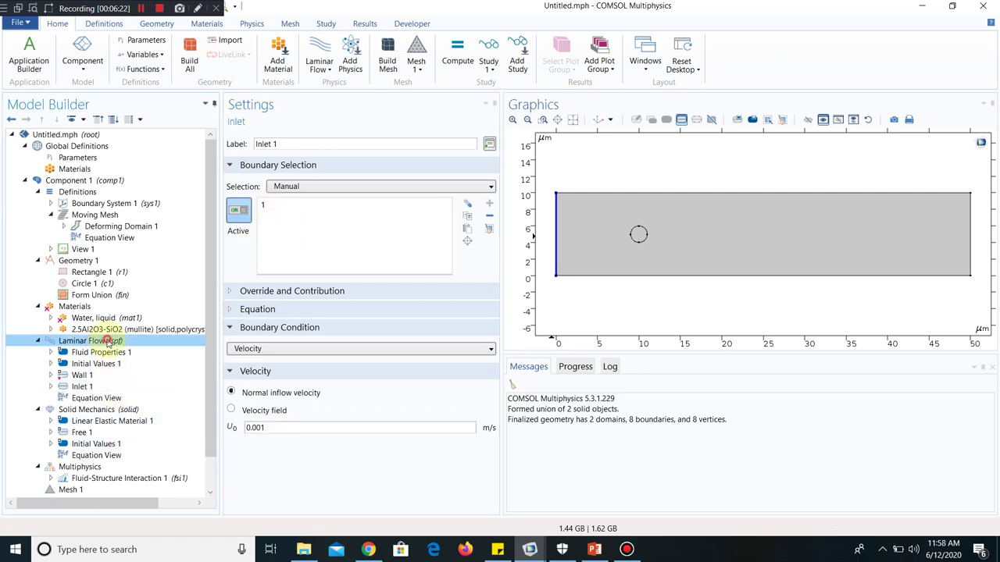
{"action": "right_click", "coordinate": [108, 341]}
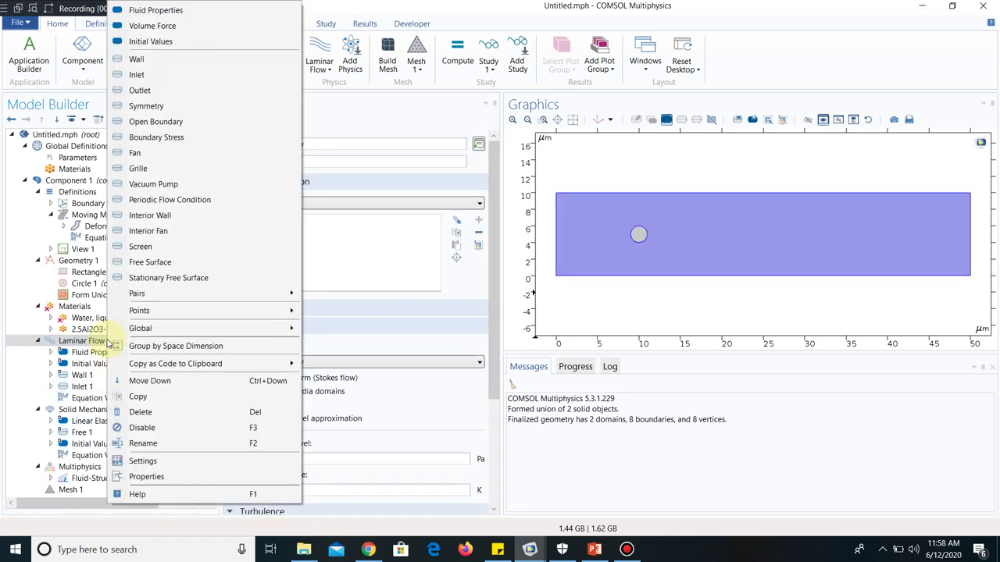
{"action": "left_click", "coordinate": [141, 91]}
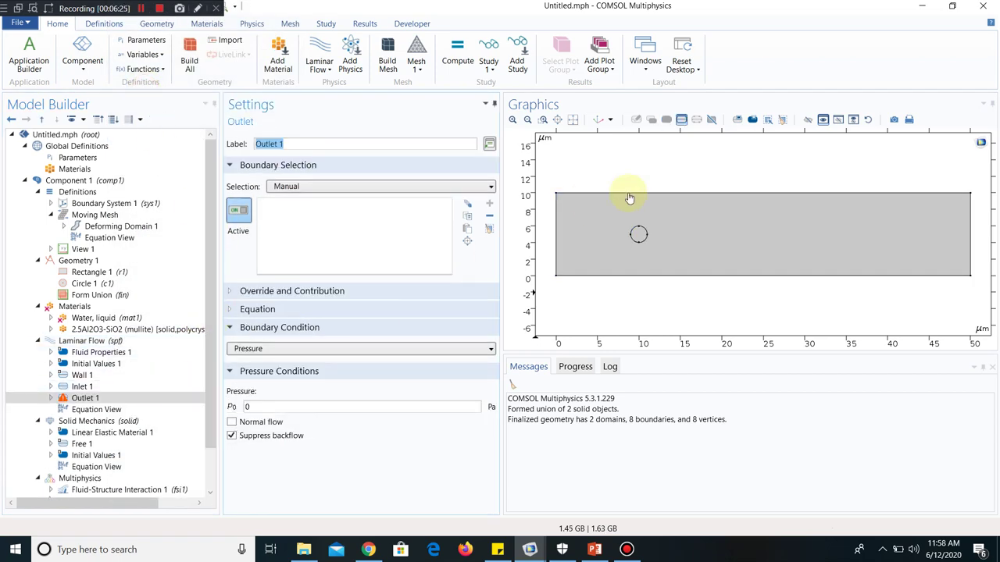
{"action": "left_click", "coordinate": [970, 219]}
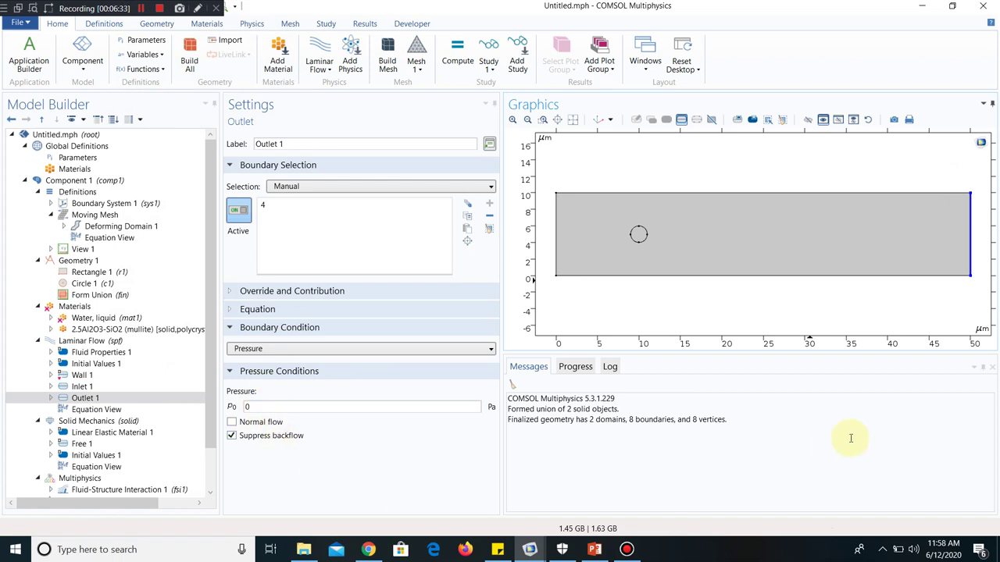
{"action": "left_click", "coordinate": [109, 377]}
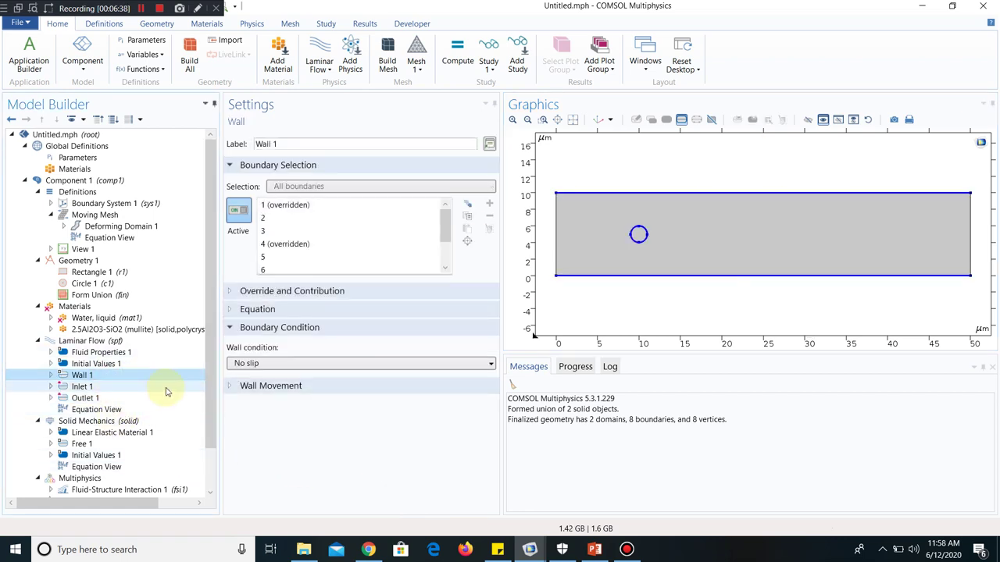
- Remove the channel from Solid Mechanics so it covers only the circle, domain 2
{"action": "left_click", "coordinate": [125, 352]}
{"action": "scroll", "coordinate": [350, 407], "scroll_direction": "down", "scroll_amount": 1}
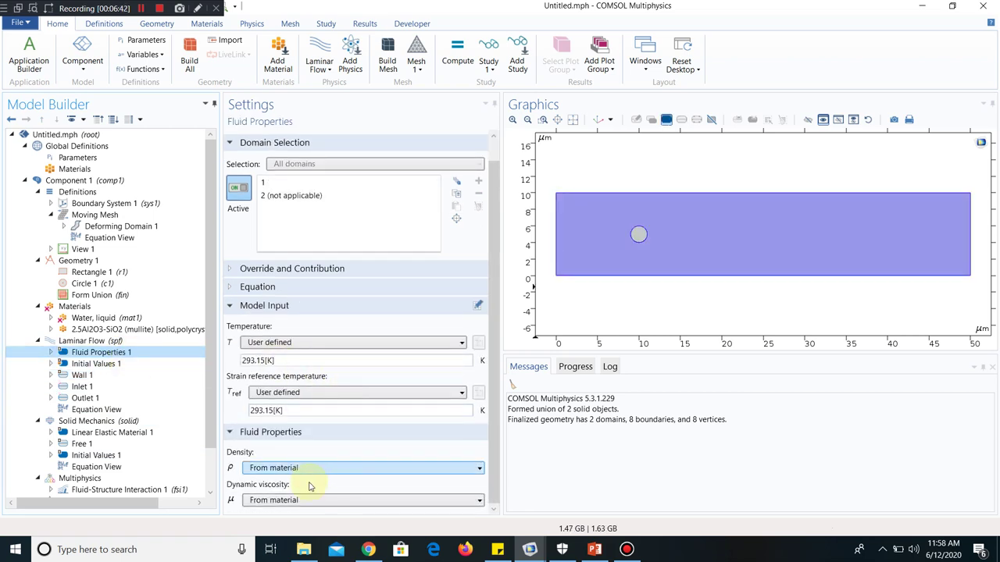
{"action": "left_click", "coordinate": [111, 421]}
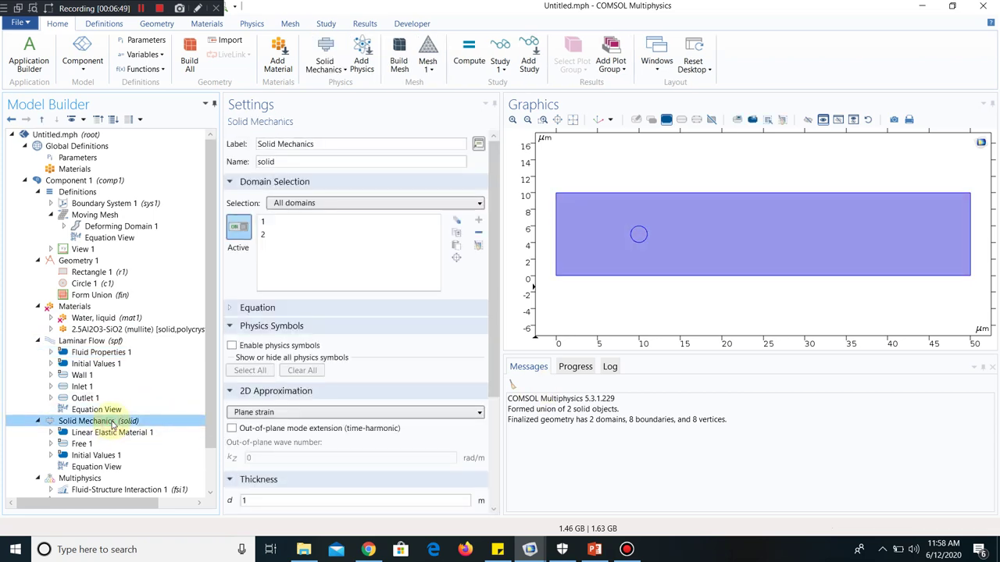
{"action": "left_click", "coordinate": [586, 248]}
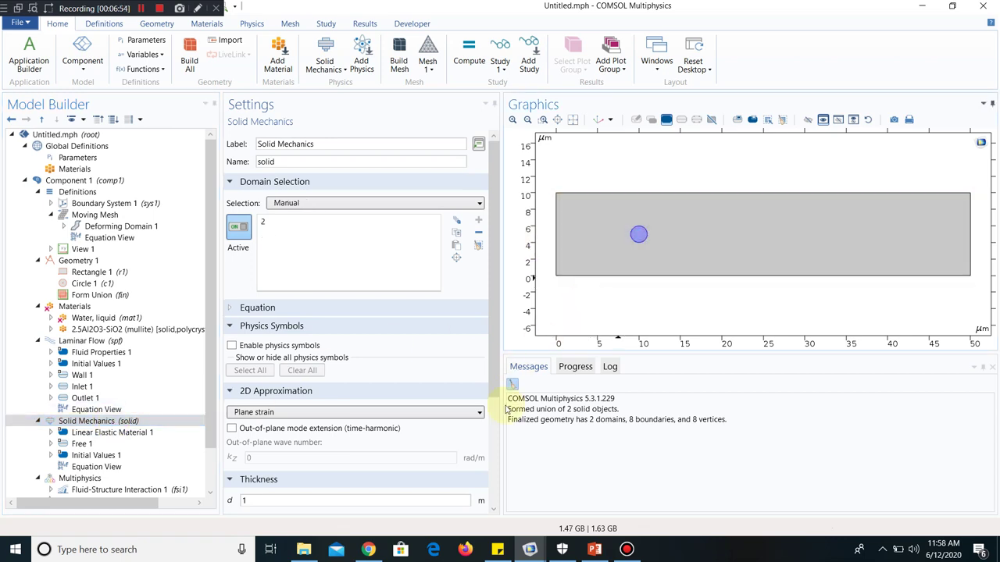
{"action": "left_click", "coordinate": [642, 238]}
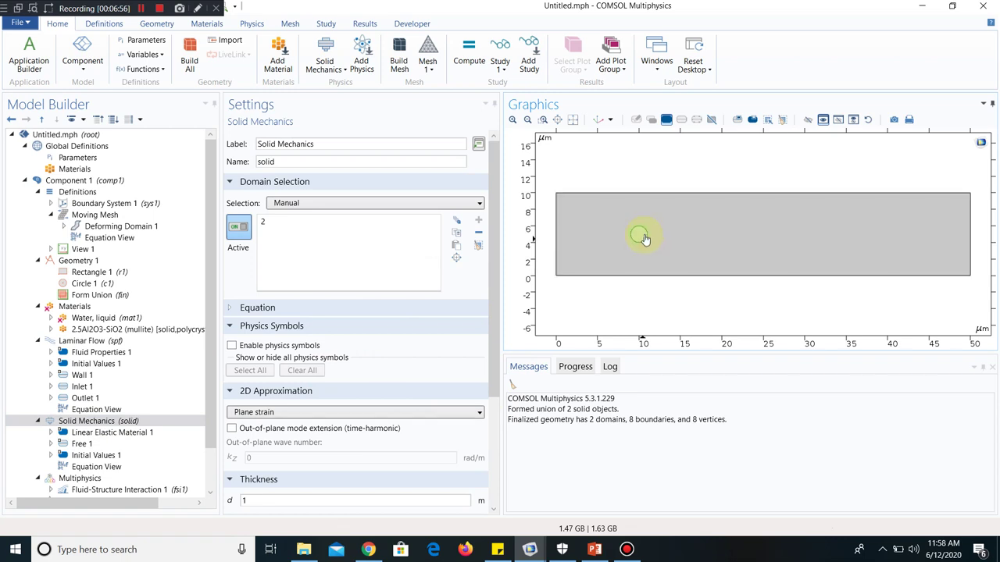
{"action": "left_click", "coordinate": [164, 423]}
{"action": "scroll", "coordinate": [160, 422], "scroll_direction": "down", "scroll_amount": 1}
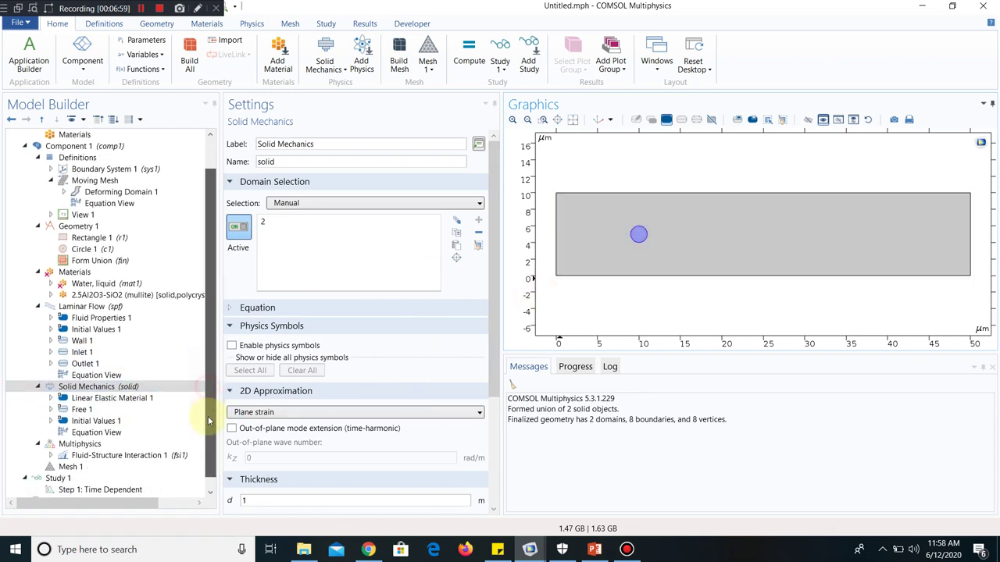
{"action": "left_click", "coordinate": [144, 400]}
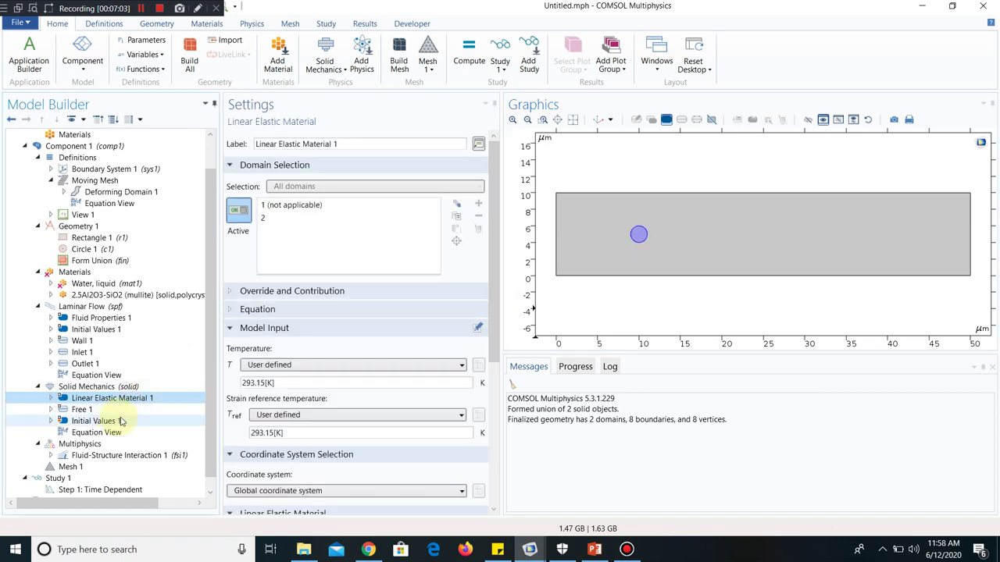
- Add domain 1, the fluid channel, to Moving Mesh's Deforming Domain 1
{"action": "left_click", "coordinate": [113, 181]}
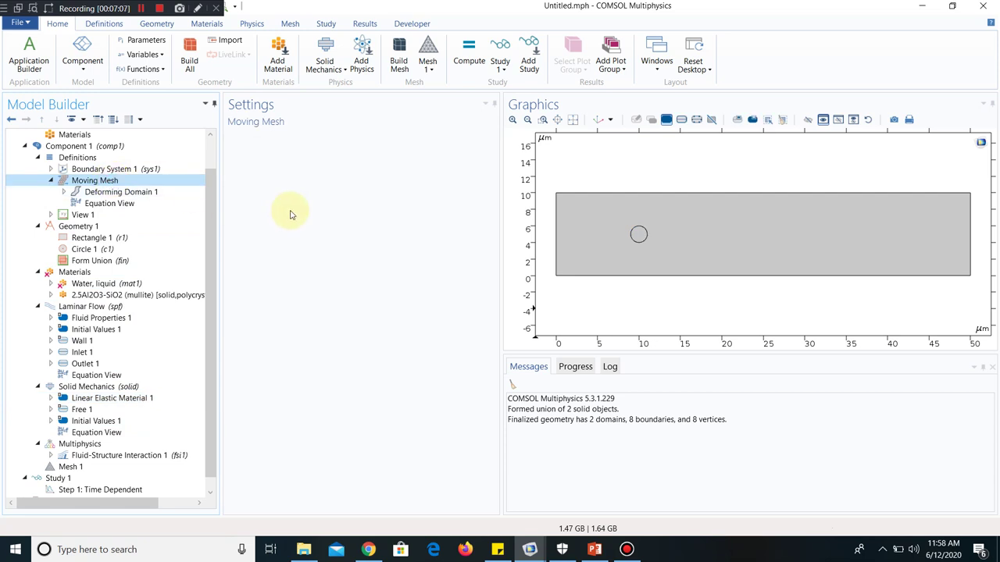
{"action": "left_click", "coordinate": [121, 195]}
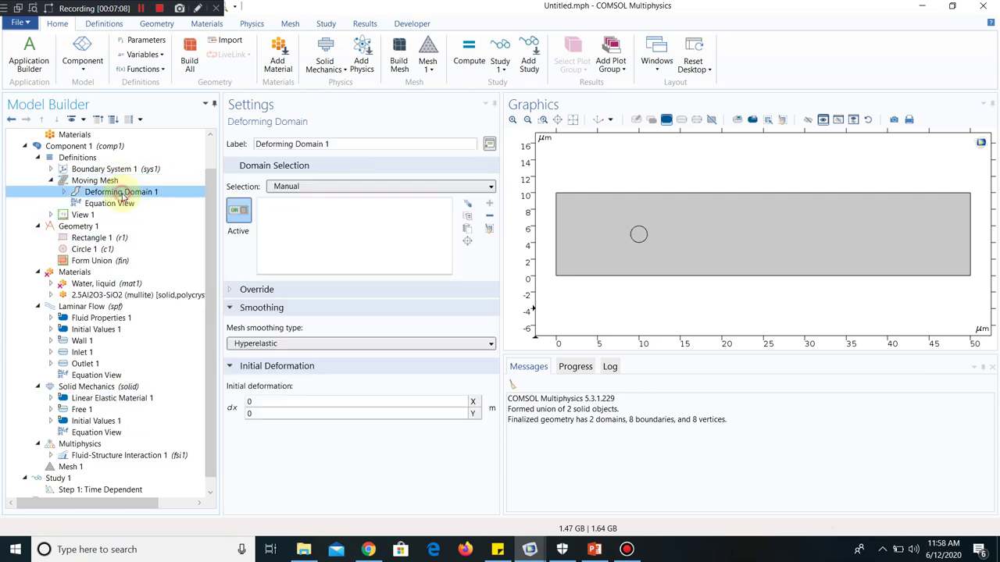
{"action": "left_click", "coordinate": [785, 234]}
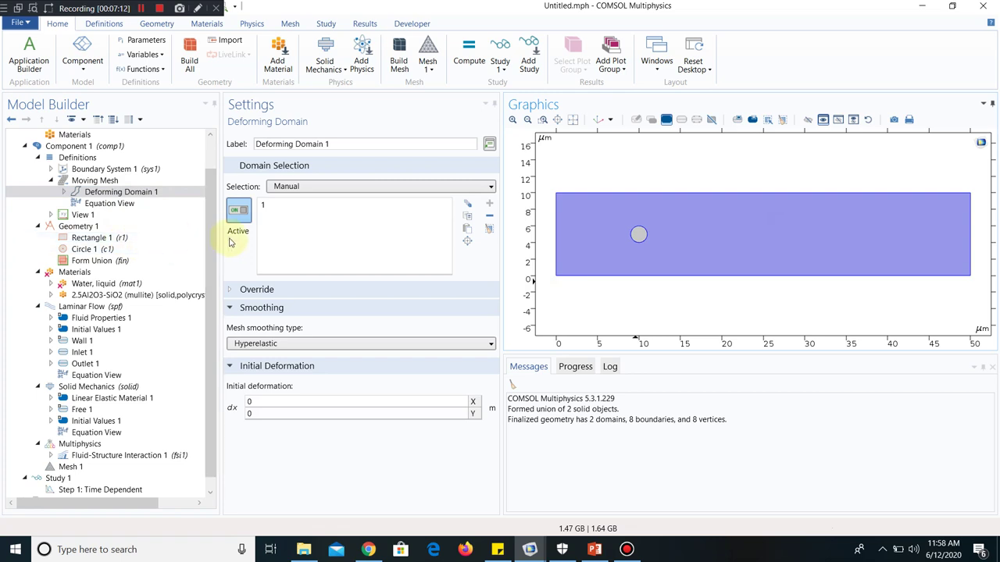
{"action": "scroll", "coordinate": [131, 238], "scroll_direction": "up", "scroll_amount": 1}
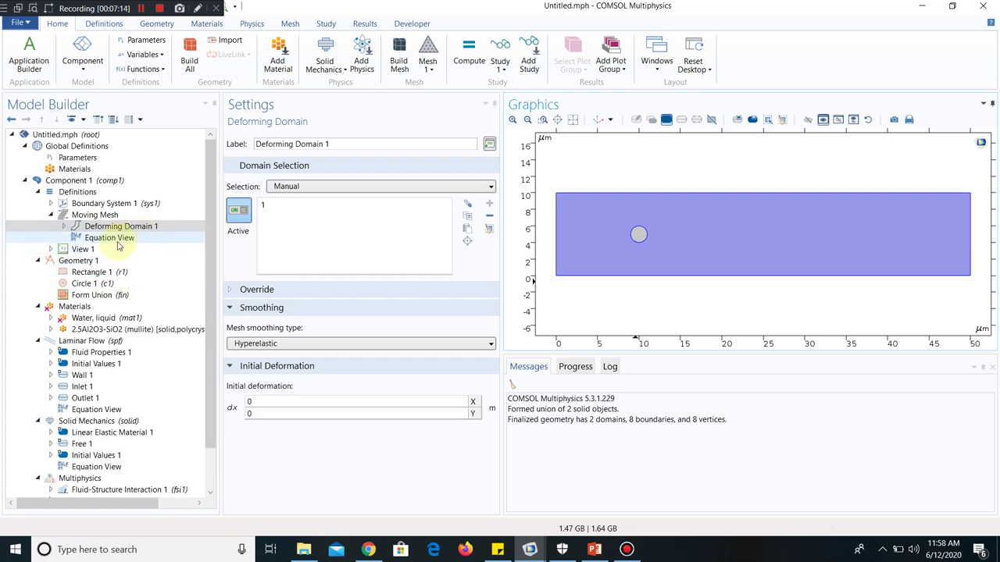
{"action": "left_click", "coordinate": [109, 227]}
{"action": "left_click", "coordinate": [66, 225]}
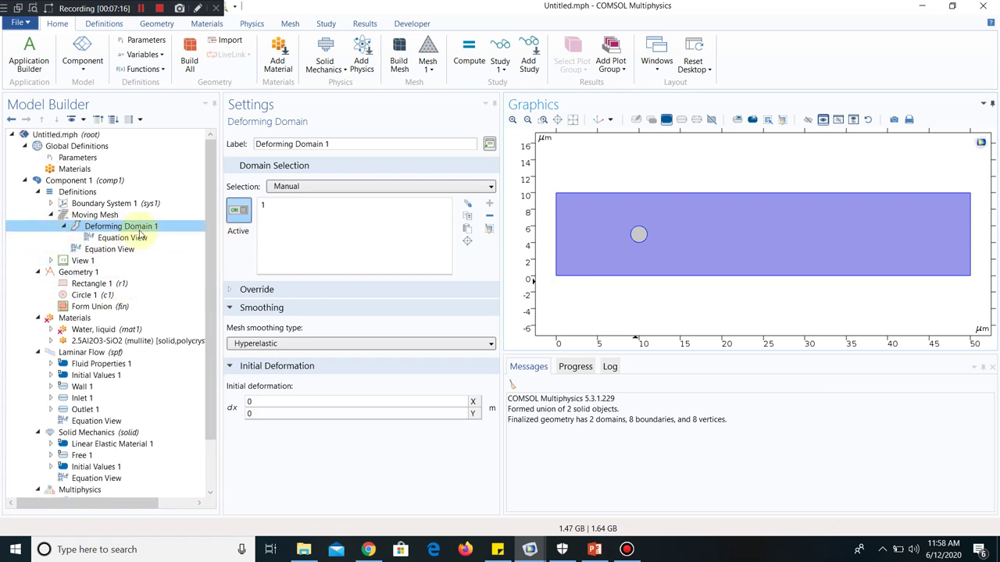
{"action": "left_click", "coordinate": [114, 219]}
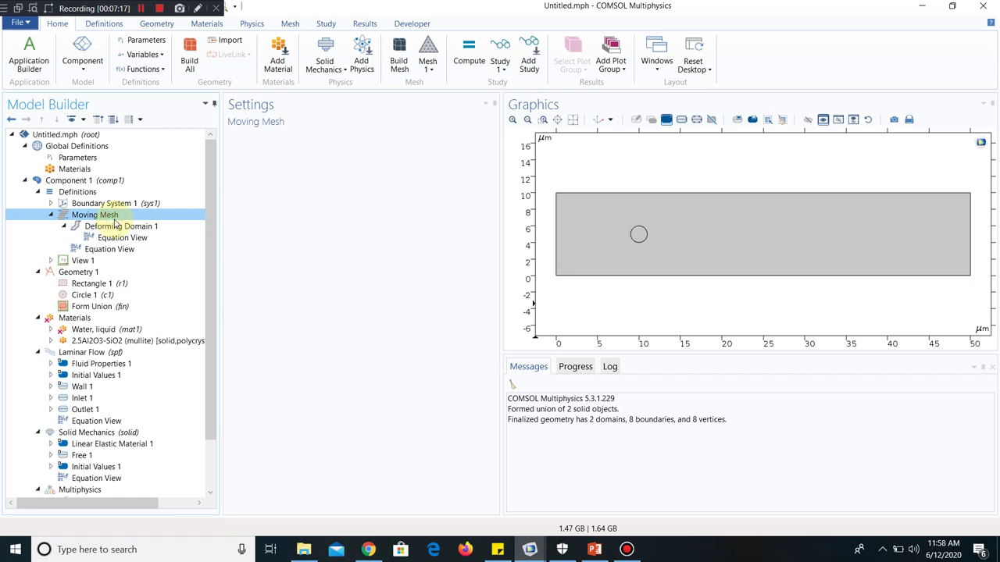
{"action": "left_click", "coordinate": [639, 234]}
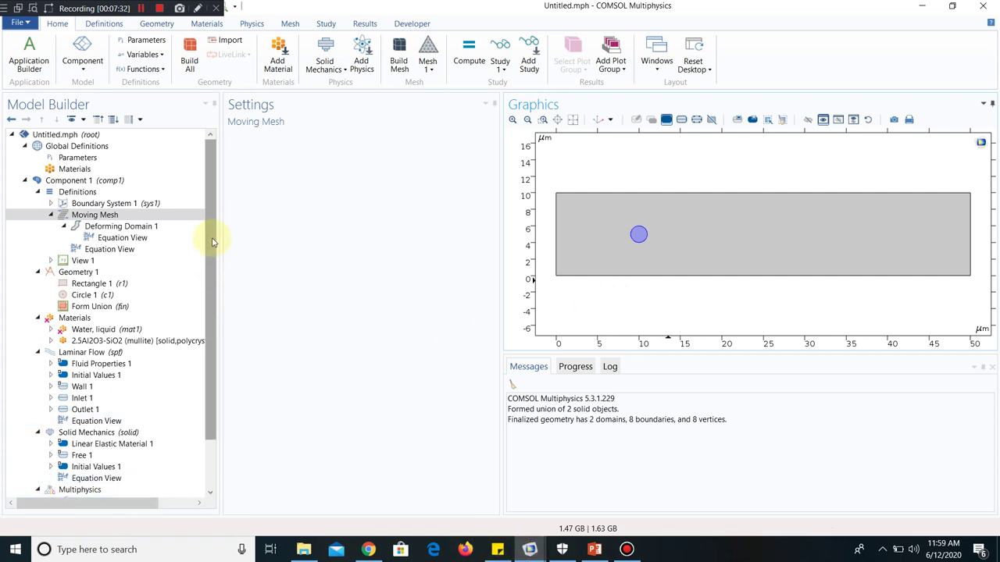
- Review the Fluid-Structure Interaction 1 coupling and expand the Solid Mechanics equation section
{"action": "left_click_drag", "start_coordinate": [212, 221], "coordinate": [219, 353]}
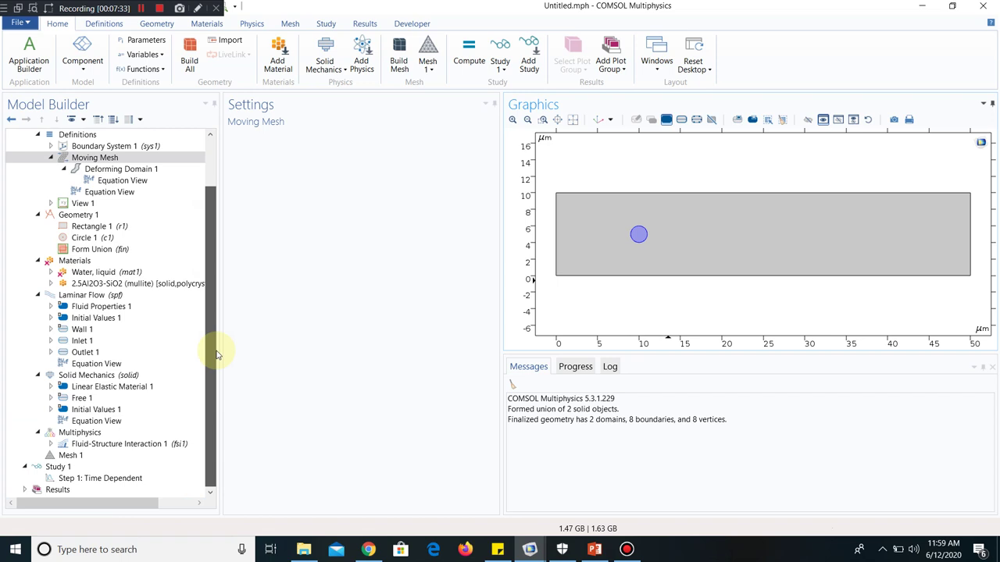
{"action": "left_click", "coordinate": [90, 445]}
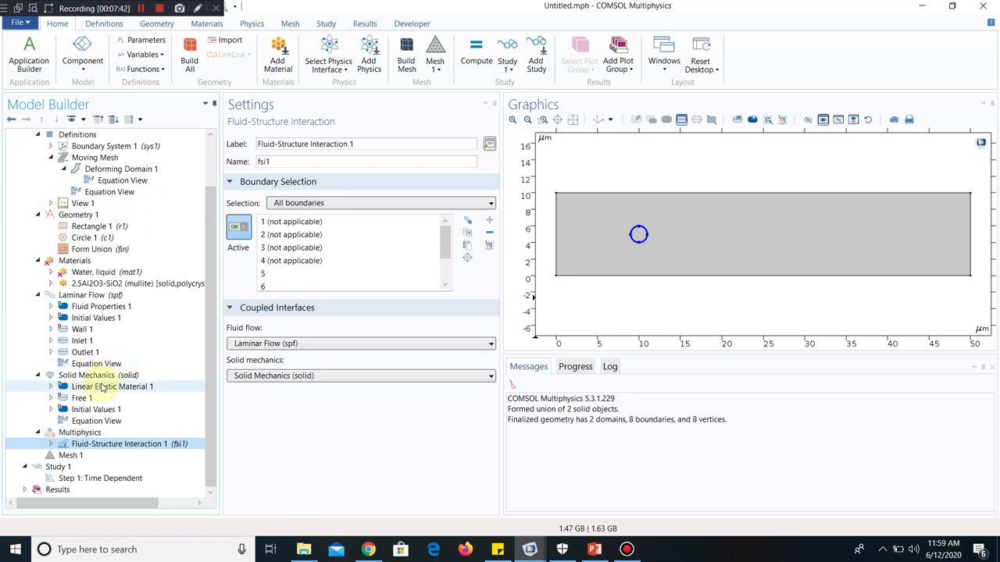
{"action": "left_click", "coordinate": [101, 366]}
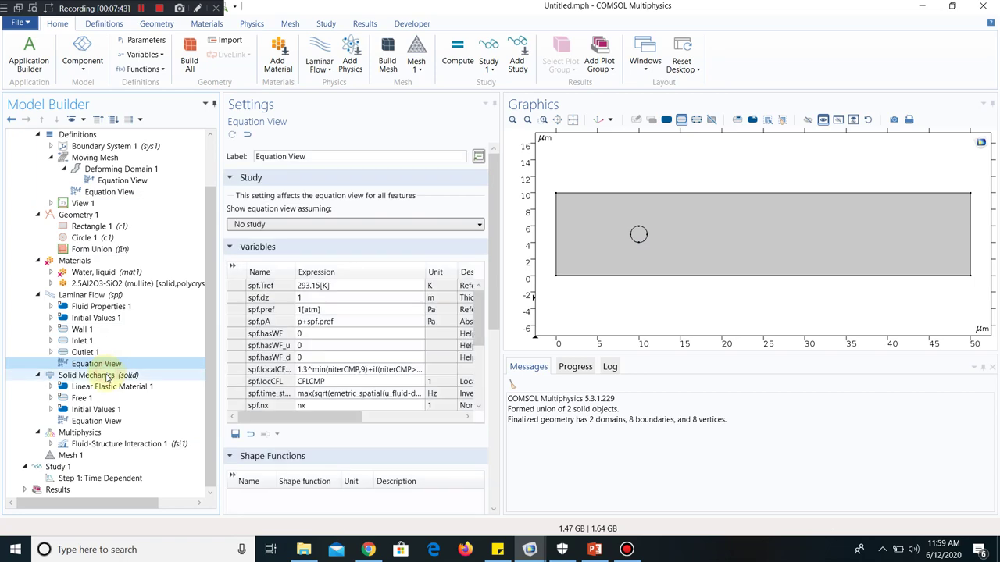
{"action": "left_click", "coordinate": [108, 375]}
{"action": "left_click", "coordinate": [258, 308]}
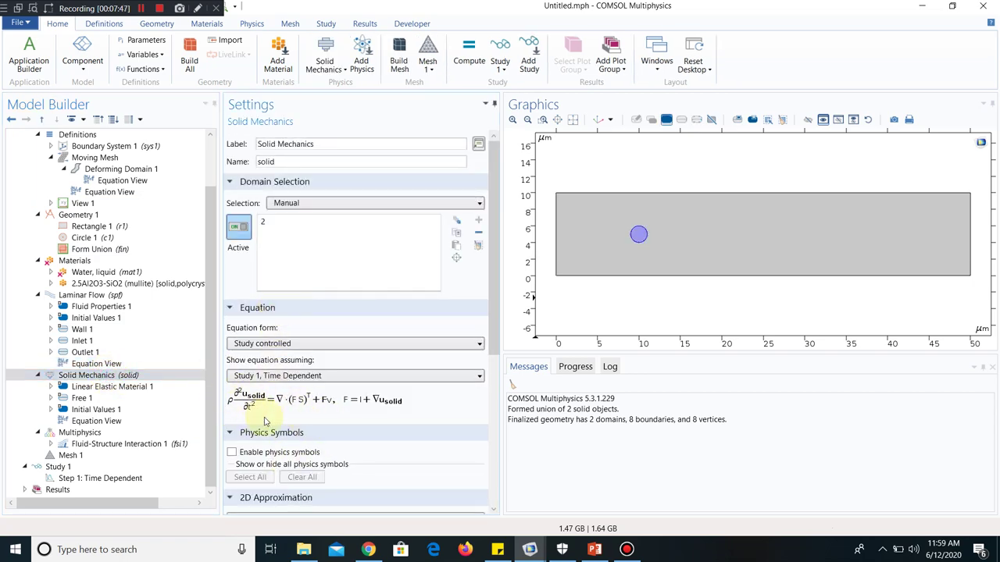
{"action": "scroll", "coordinate": [278, 410], "scroll_direction": "down", "scroll_amount": 1}
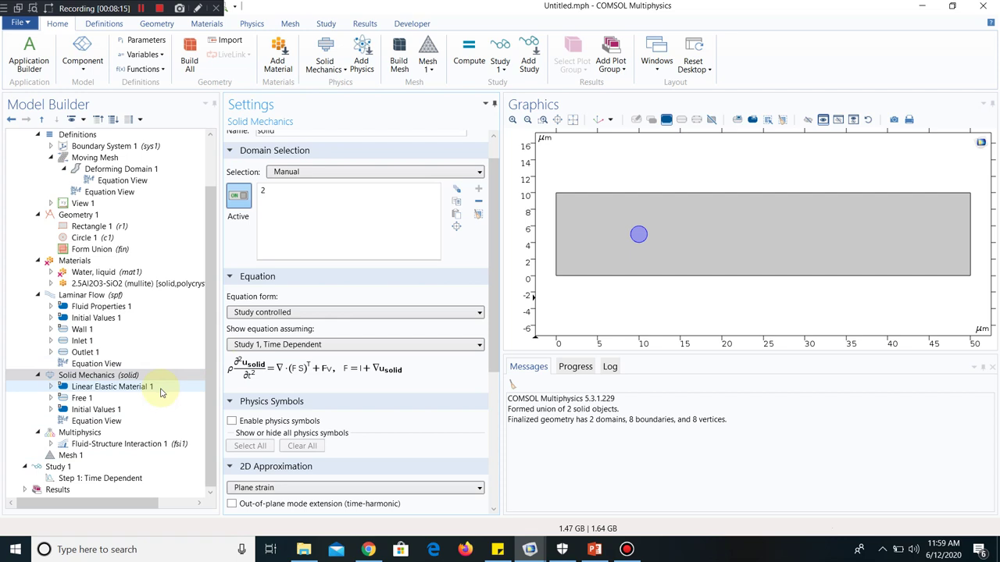
- Build Mesh 1 with Extra coarse element size, giving 1378 domain and 150 boundary elements
{"action": "left_click", "coordinate": [71, 456]}
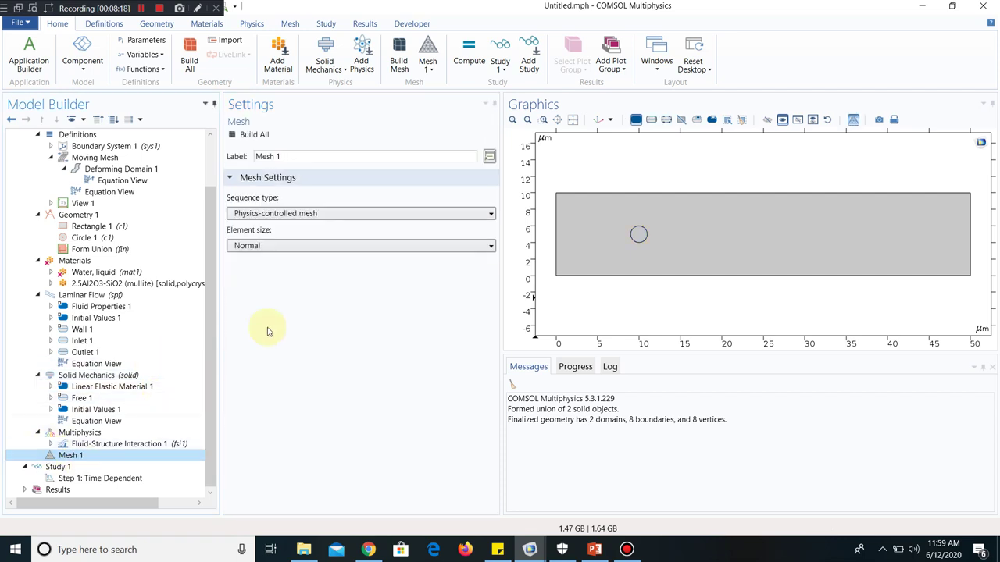
{"action": "left_click", "coordinate": [302, 247]}
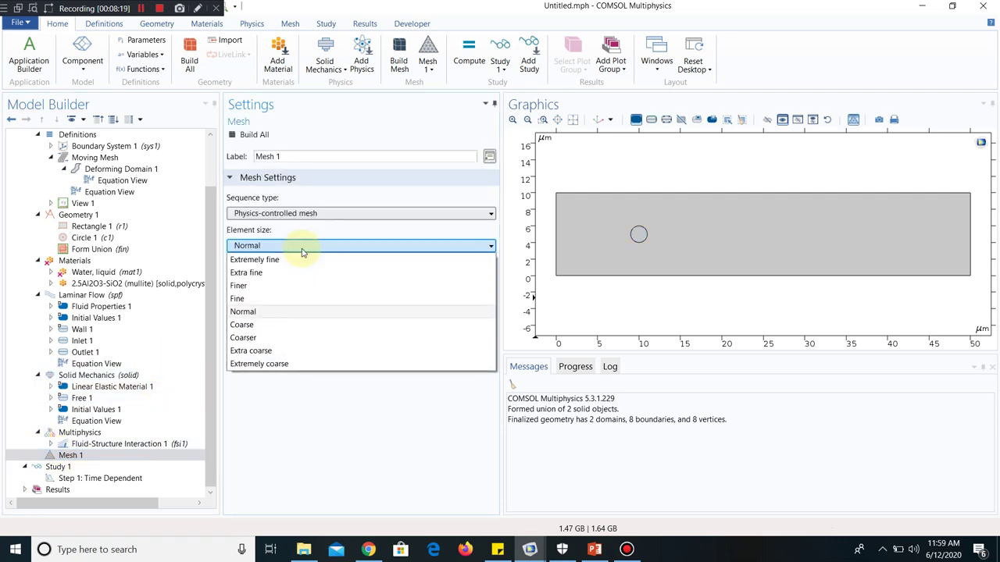
{"action": "left_click", "coordinate": [267, 352]}
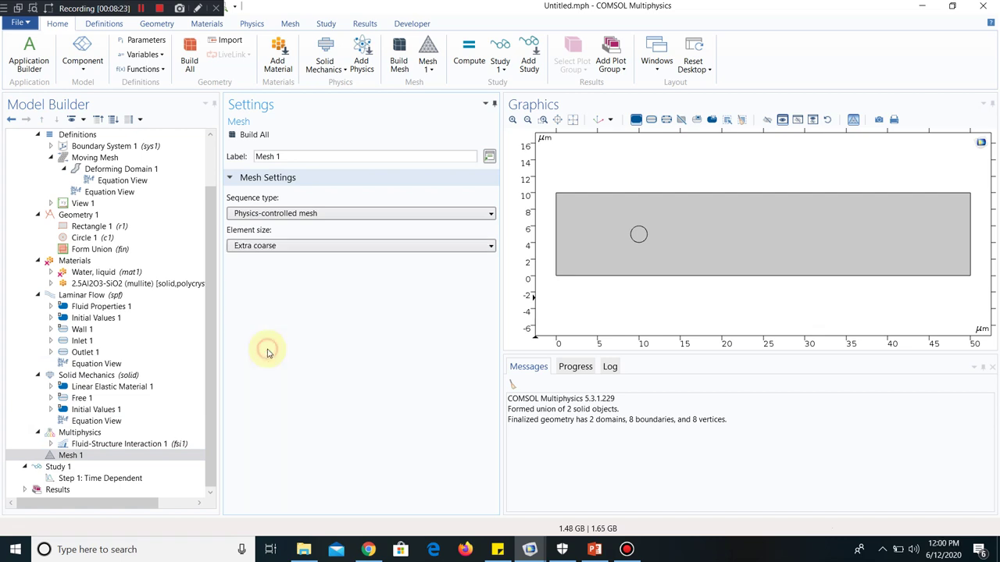
{"action": "left_click", "coordinate": [245, 136]}
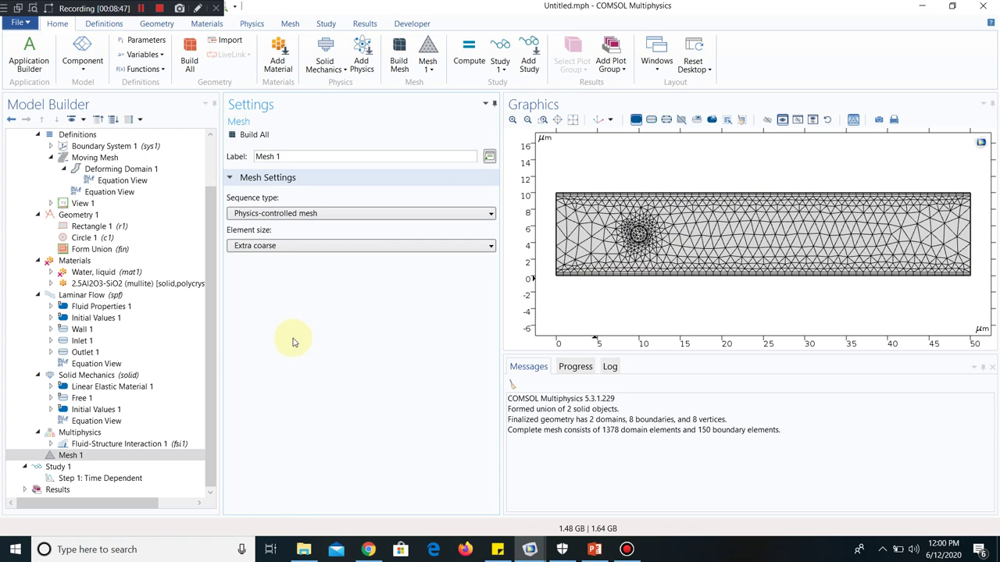
- Set the Time Dependent step's output times to range(0,0.0002,0.002)
{"action": "left_click", "coordinate": [105, 478]}
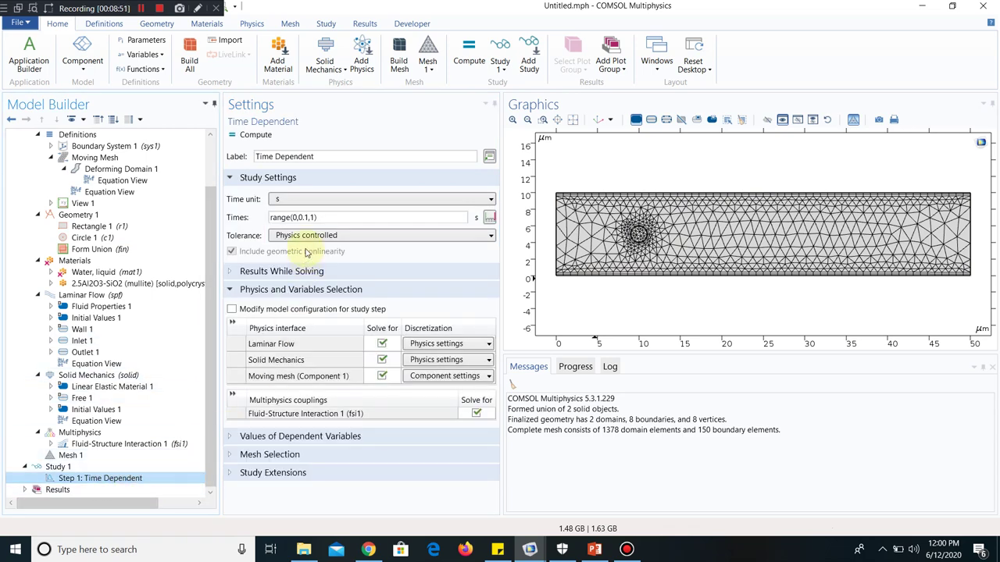
{"action": "left_click_drag", "start_coordinate": [345, 218], "coordinate": [266, 221]}
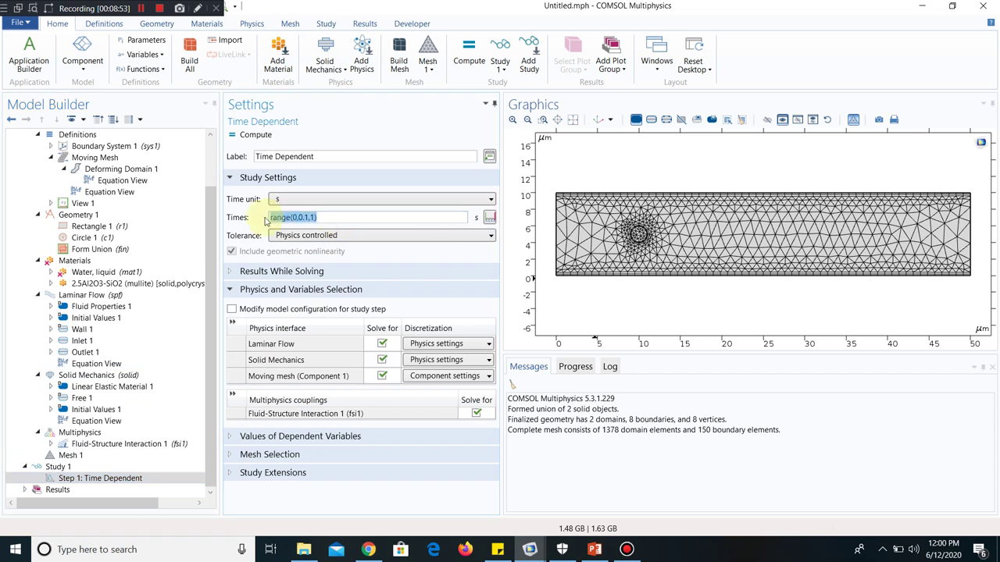
{"action": "type", "text": "range(0,0.0002,0.002)"}
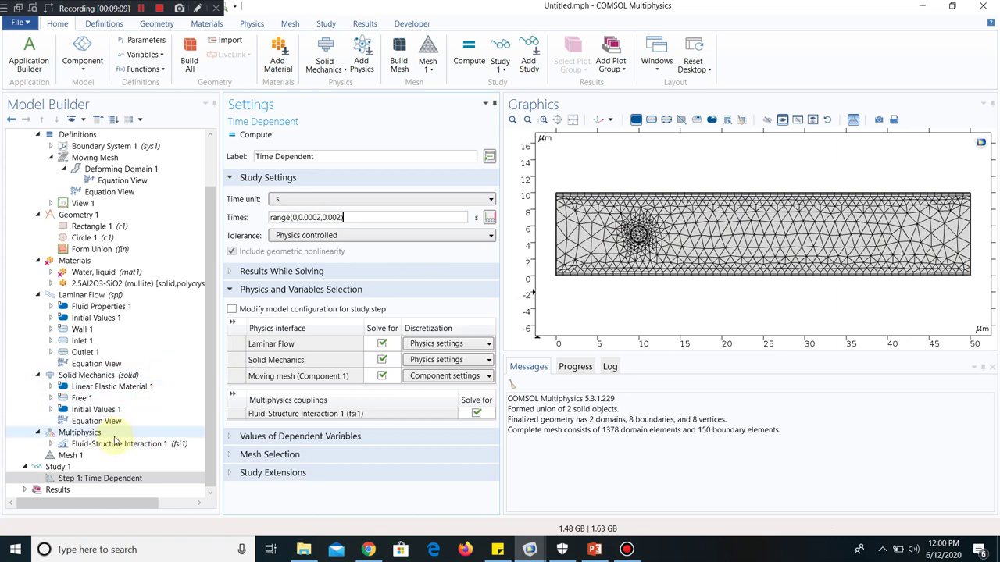
{"action": "left_click", "coordinate": [69, 467]}
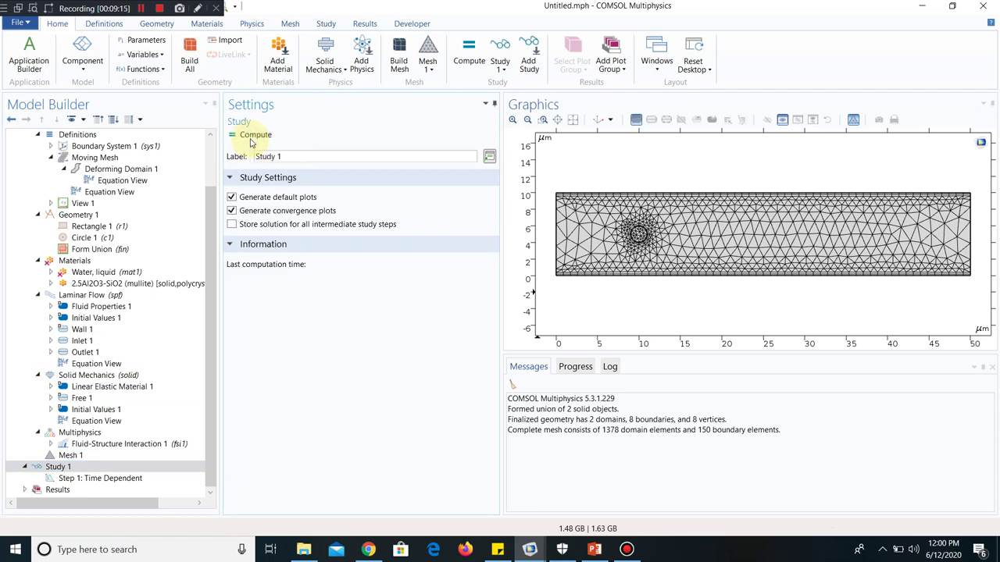
- Start computing the study, then cancel it and dismiss the canceled-computation message
{"action": "left_click", "coordinate": [251, 139]}
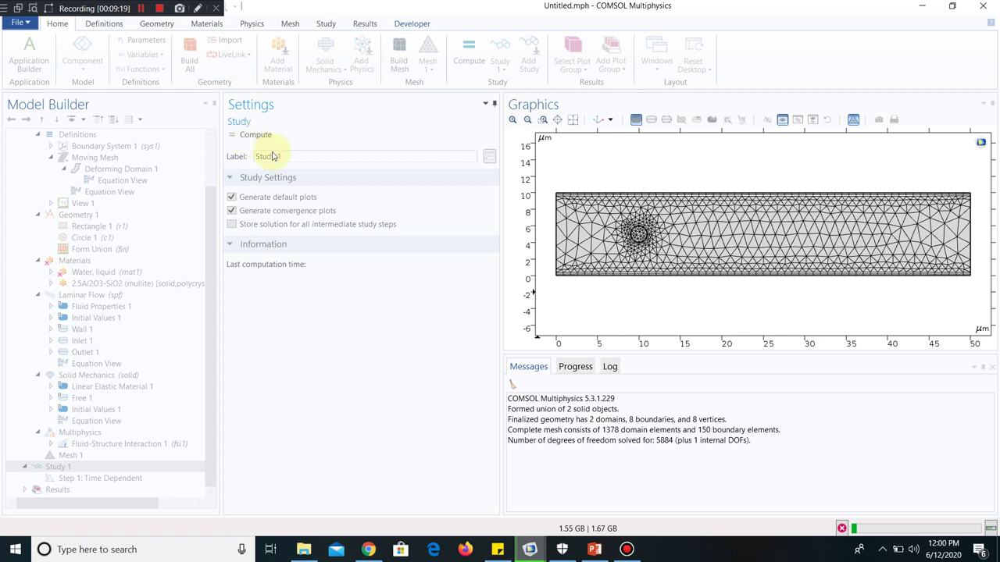
{"action": "left_click", "coordinate": [842, 529]}
{"action": "left_click", "coordinate": [537, 292]}
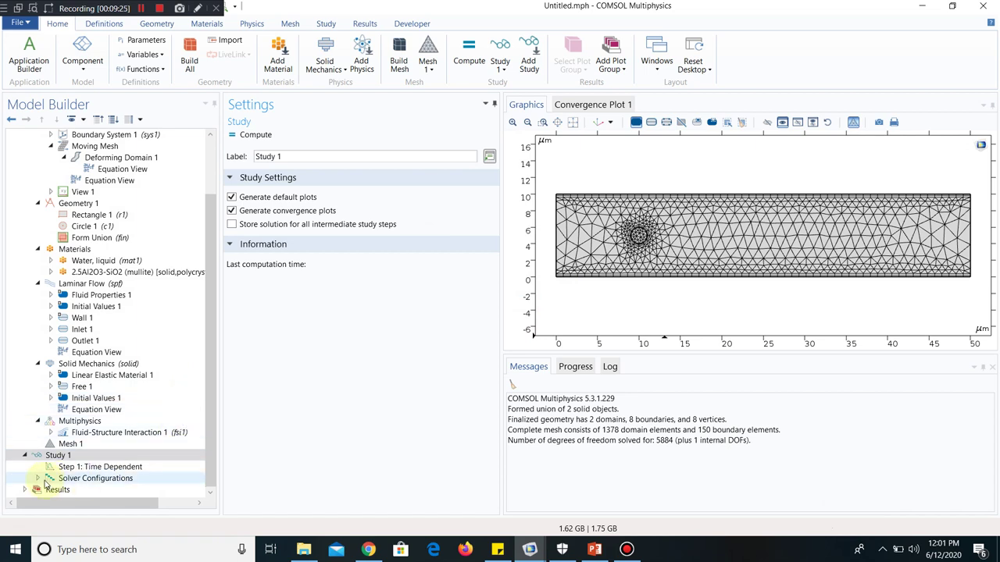
- Expand Solution 1 down to Time-Dependent Solver 1's sub-nodes and select that solver
{"action": "left_click", "coordinate": [39, 479]}
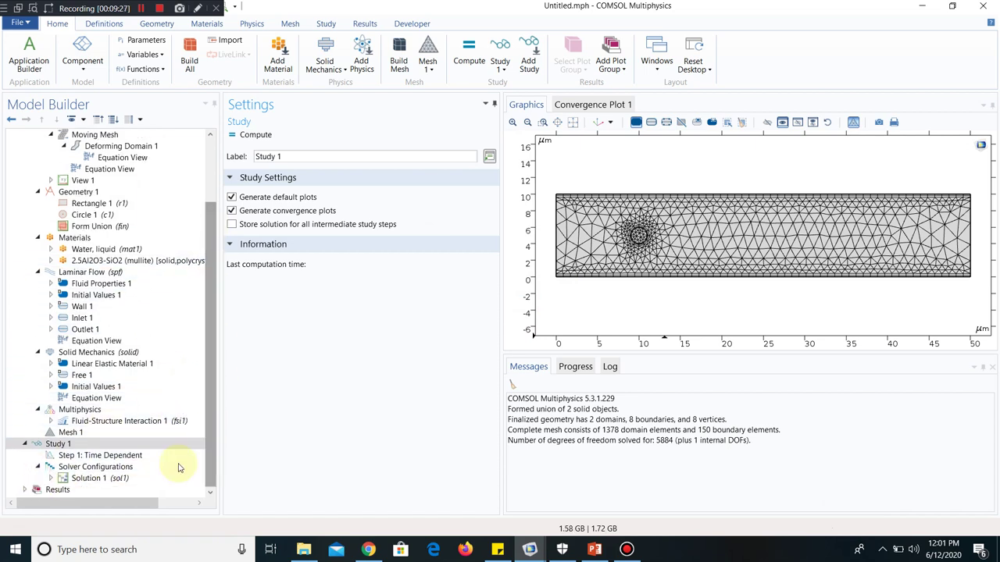
{"action": "left_click", "coordinate": [50, 479]}
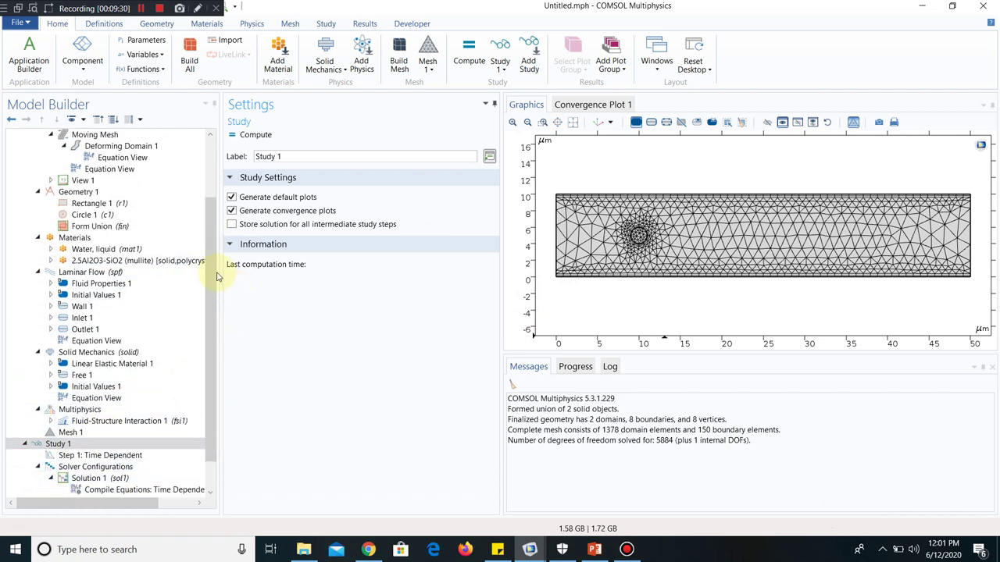
{"action": "scroll", "coordinate": [212, 375], "scroll_direction": "down", "scroll_amount": 1}
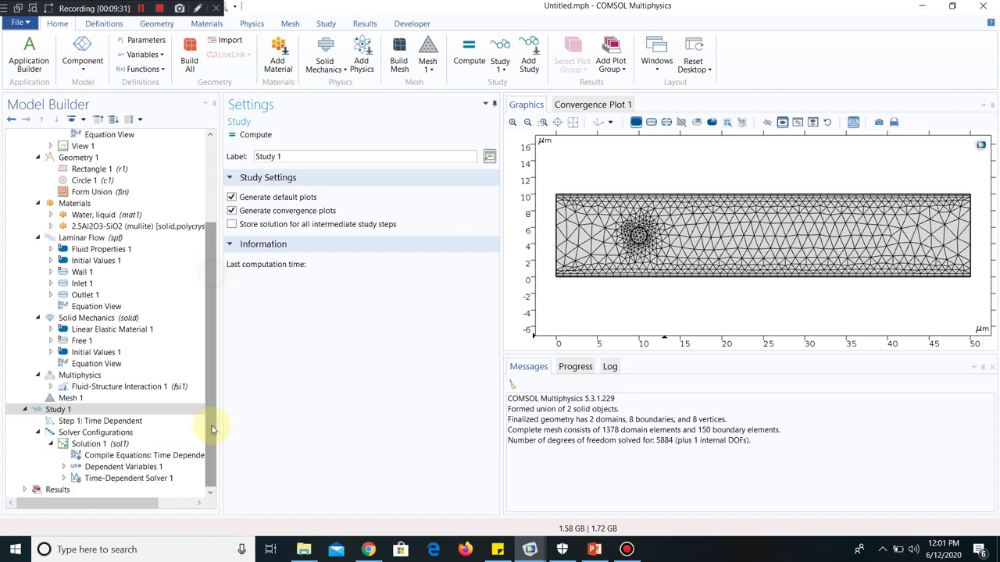
{"action": "left_click", "coordinate": [66, 479]}
{"action": "scroll", "coordinate": [206, 290], "scroll_direction": "down", "scroll_amount": 2}
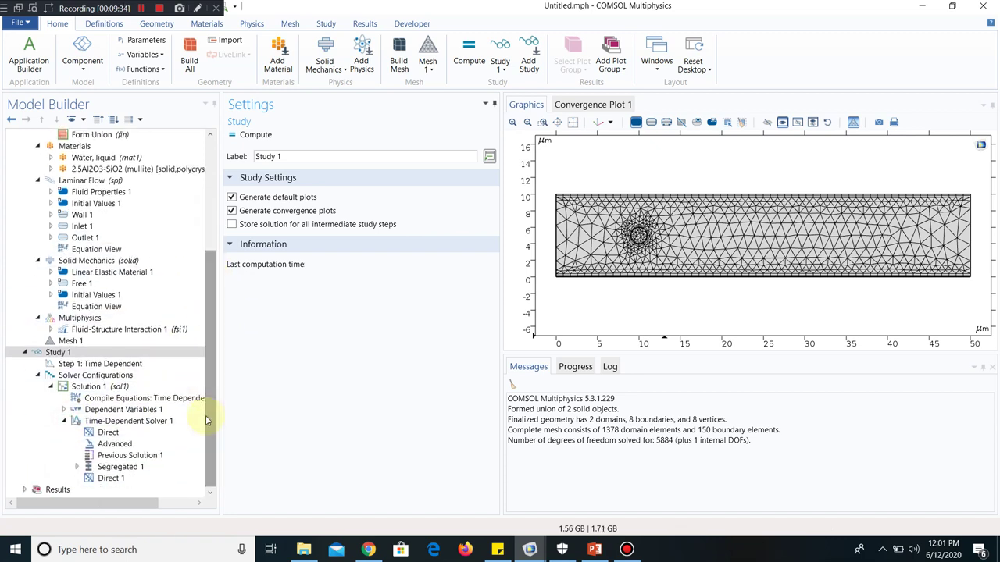
{"action": "left_click", "coordinate": [114, 422]}
- Add a Fully Coupled node to Time-Dependent Solver 1 and view its settings
{"action": "right_click", "coordinate": [115, 422]}
{"action": "left_click", "coordinate": [197, 136]}
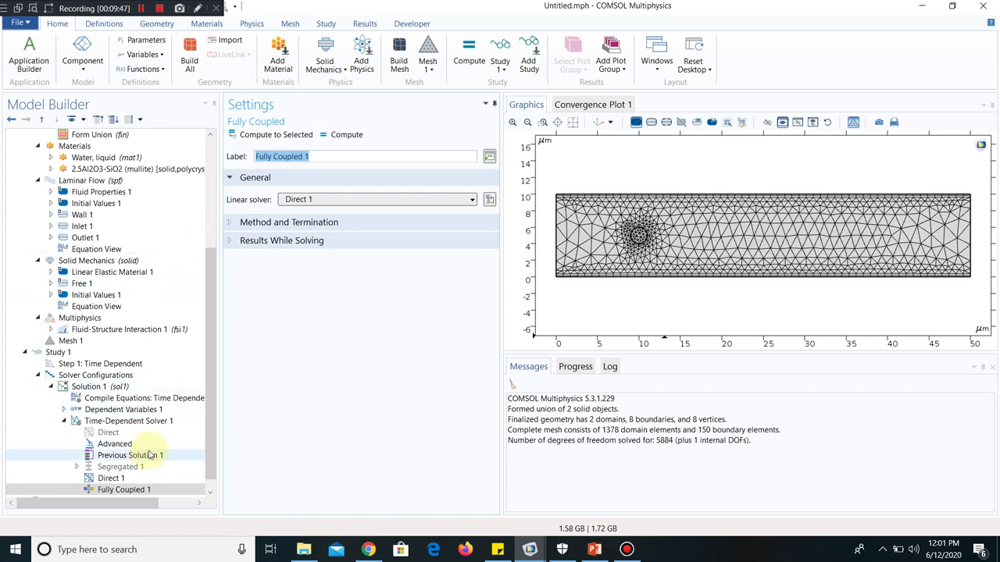
{"action": "scroll", "coordinate": [208, 257], "scroll_direction": "down", "scroll_amount": 1}
{"action": "left_click", "coordinate": [134, 478]}
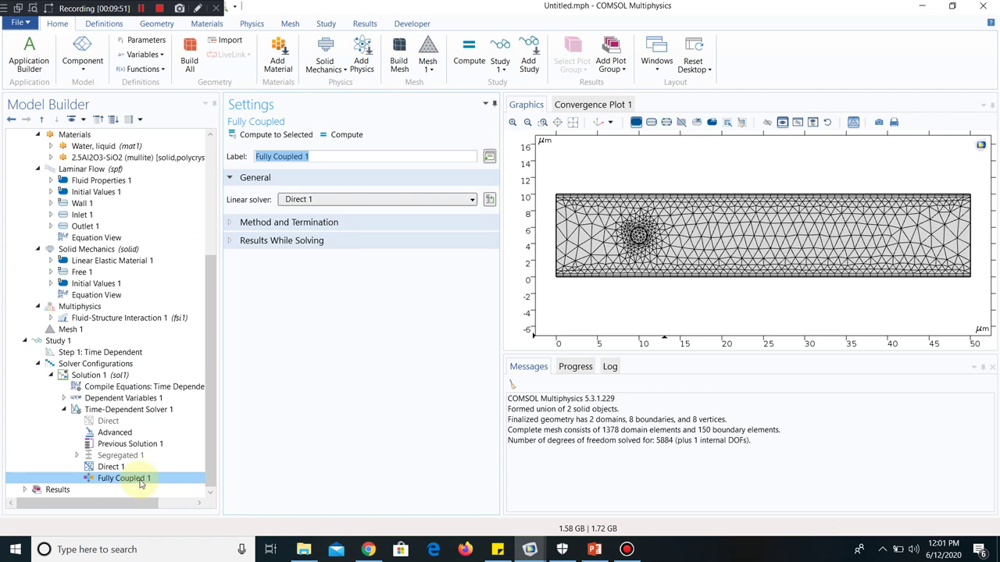
- Review the Direct 1 (PARDISO) linear solver, then compute the time-dependent study
{"action": "left_click", "coordinate": [121, 467]}
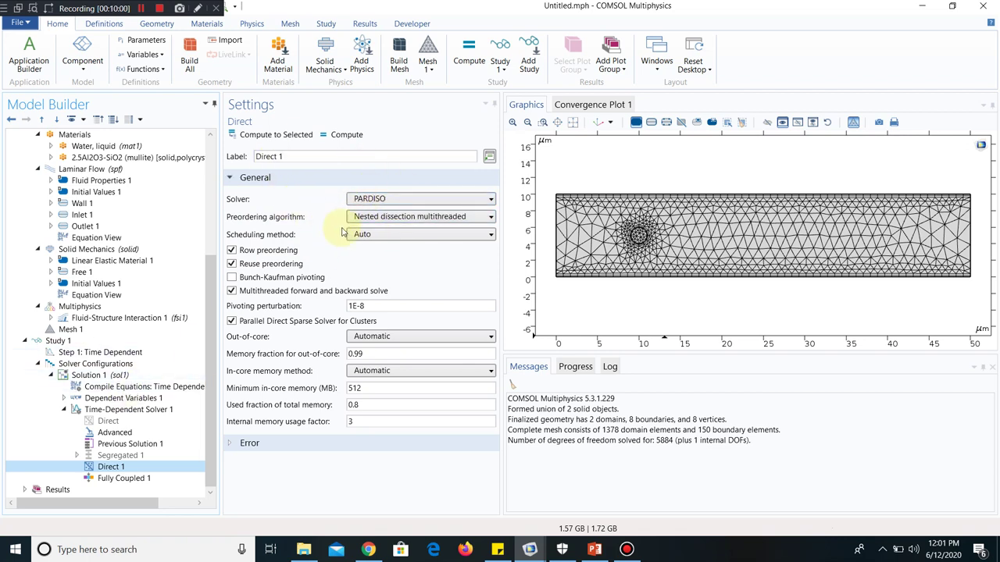
{"action": "left_click", "coordinate": [152, 478]}
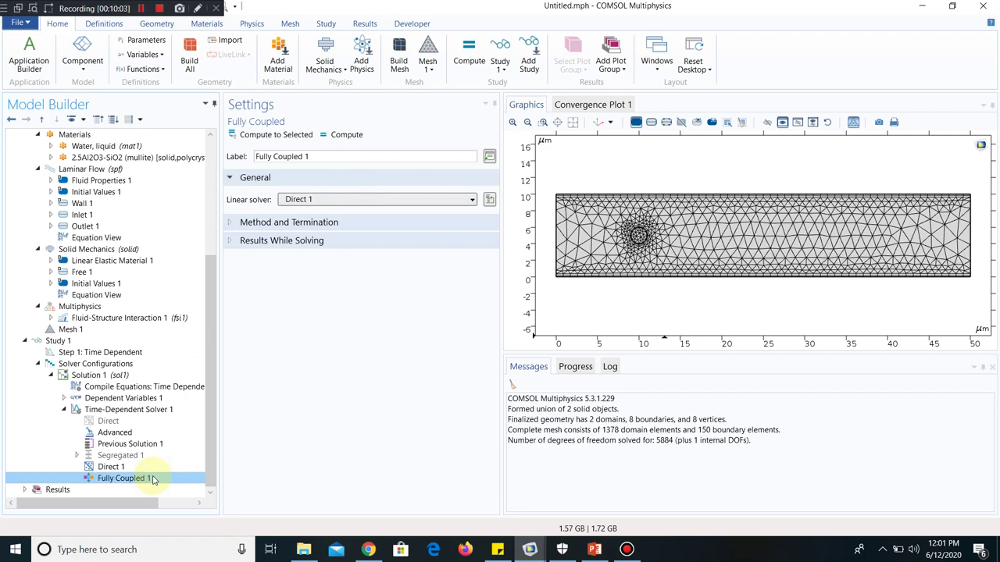
{"action": "left_click", "coordinate": [102, 353]}
{"action": "left_click", "coordinate": [257, 138]}
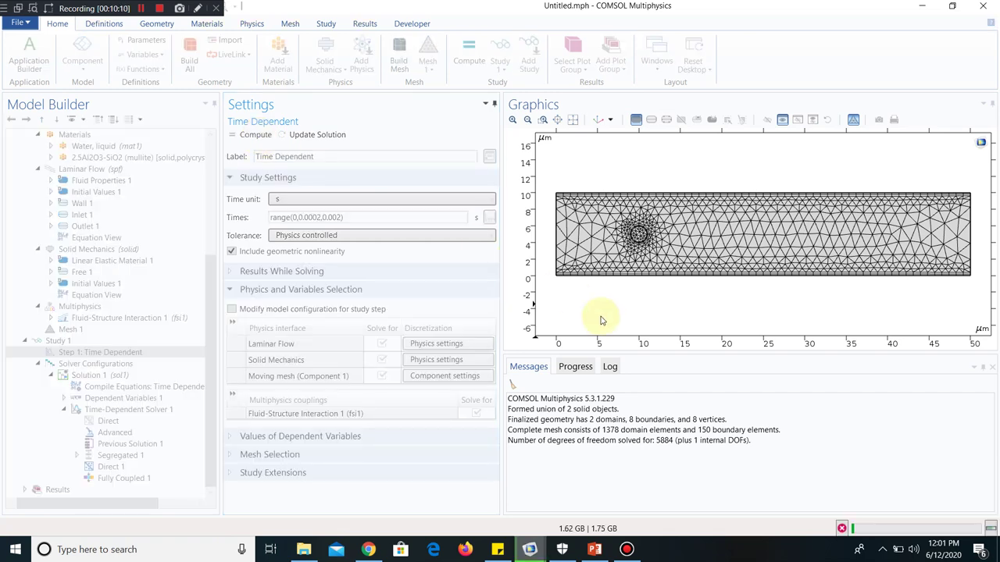
- Stop the running solve from the Log tab and dismiss the canceled-computation message
{"action": "left_click", "coordinate": [610, 367]}
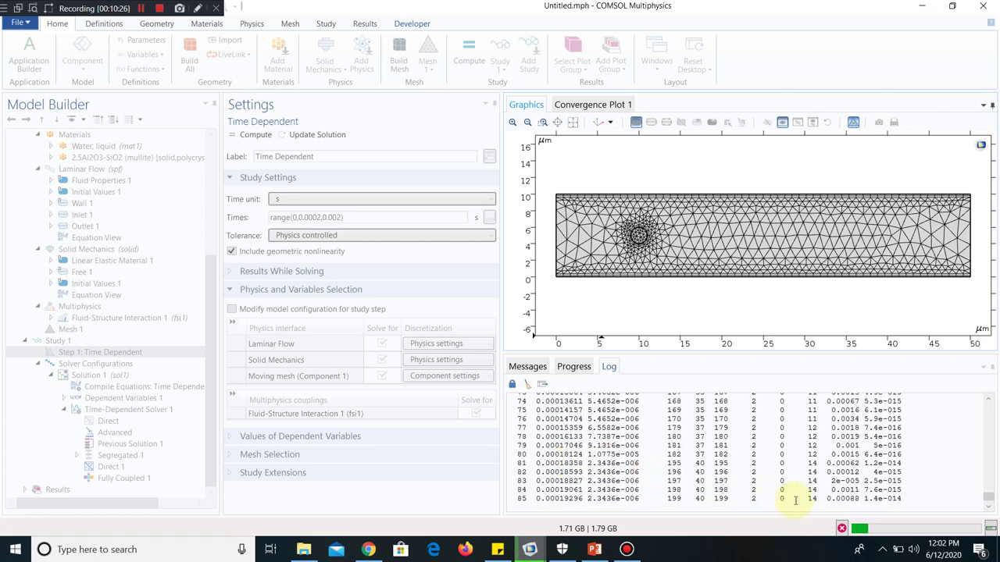
{"action": "left_click", "coordinate": [842, 527]}
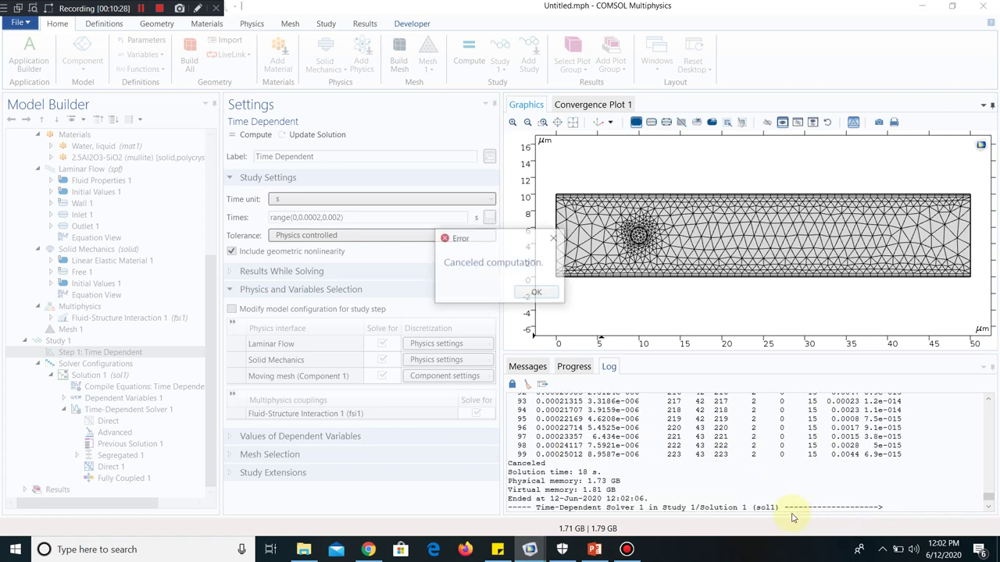
{"action": "left_click", "coordinate": [522, 293]}
- Switch to the solved fluid structure interaction model and open the Stress (solid) plot group
{"action": "mouse_move", "coordinate": [529, 549]}
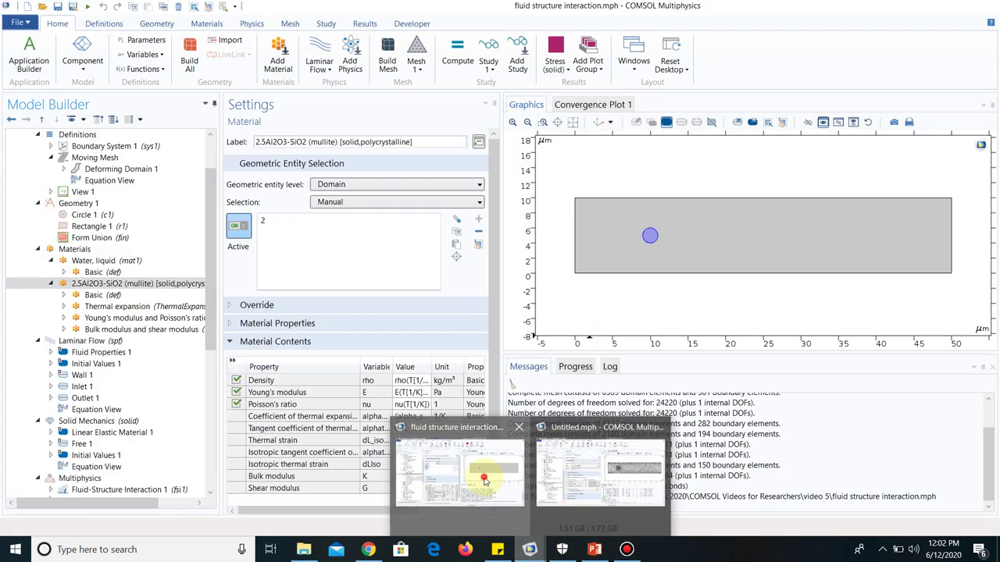
{"action": "left_click", "coordinate": [481, 475]}
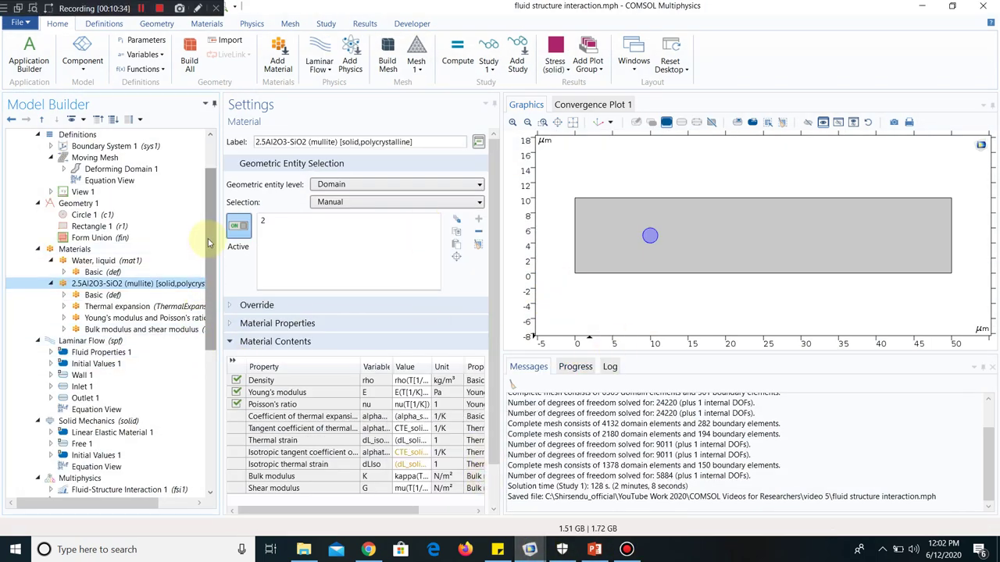
{"action": "scroll", "coordinate": [117, 351], "scroll_direction": "down", "scroll_amount": 2}
{"action": "left_click", "coordinate": [100, 453]}
{"action": "scroll", "coordinate": [117, 391], "scroll_direction": "down", "scroll_amount": 5}
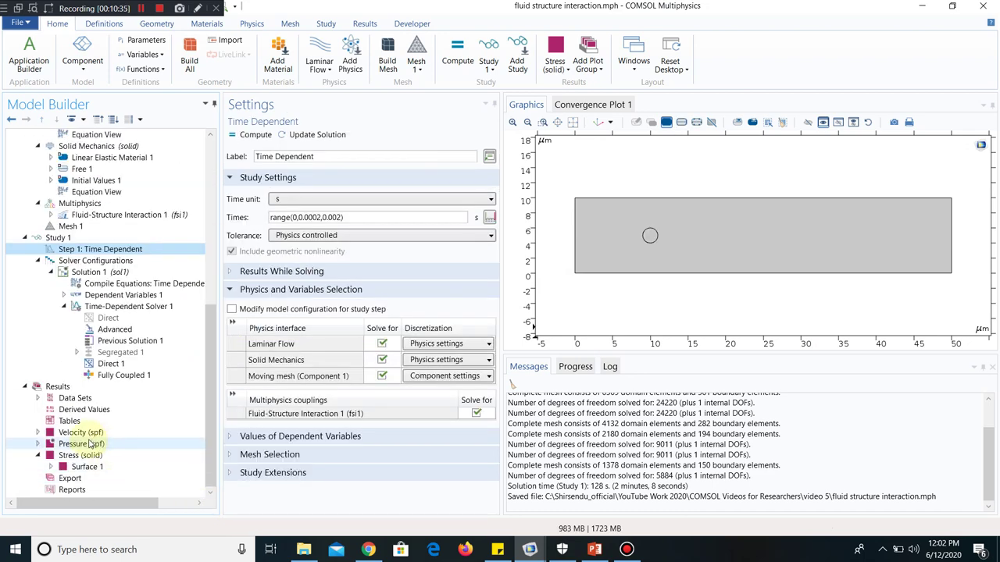
{"action": "left_click", "coordinate": [87, 467]}
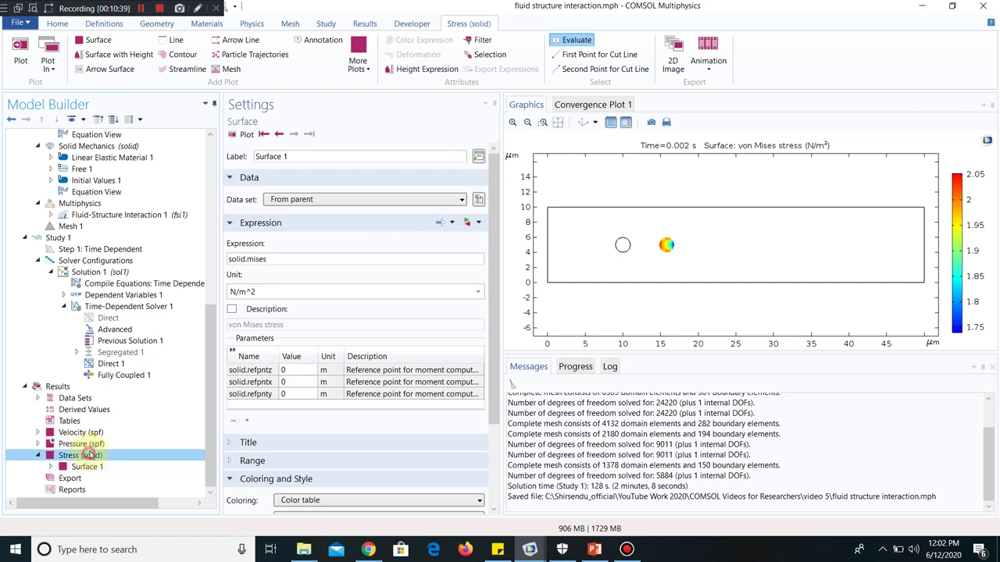
{"action": "left_click", "coordinate": [90, 455]}
- Plot von Mises stress at 0, 2E-4, 4E-4 and 6E-4 s, then show Velocity (spf)
{"action": "left_click", "coordinate": [303, 218]}
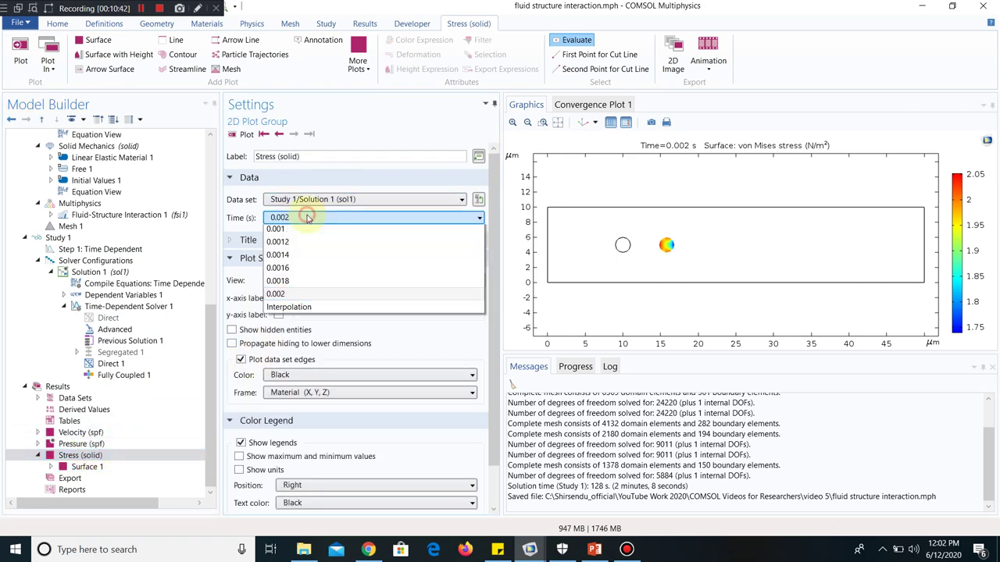
{"action": "left_click", "coordinate": [307, 232]}
{"action": "left_click", "coordinate": [238, 134]}
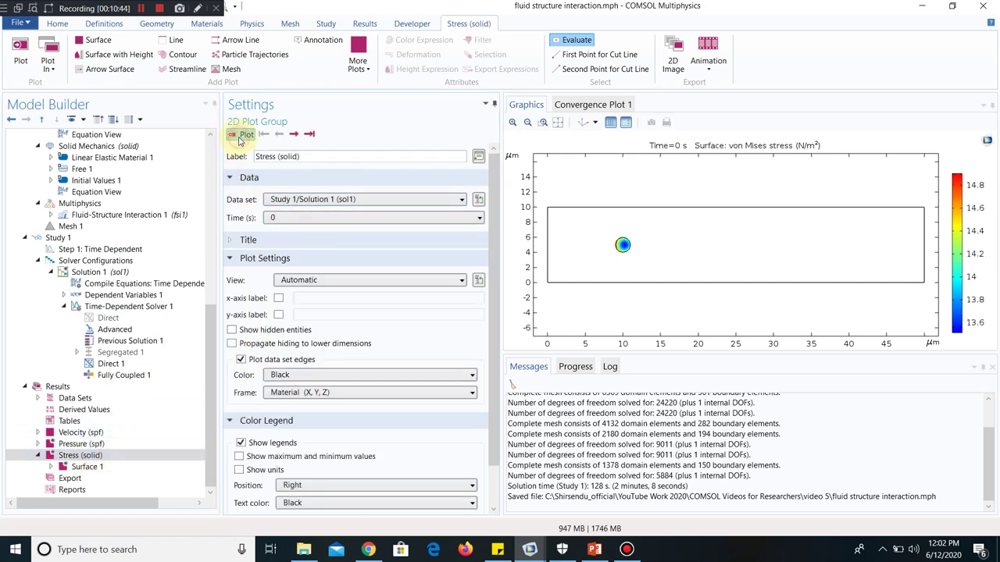
{"action": "left_click", "coordinate": [278, 219]}
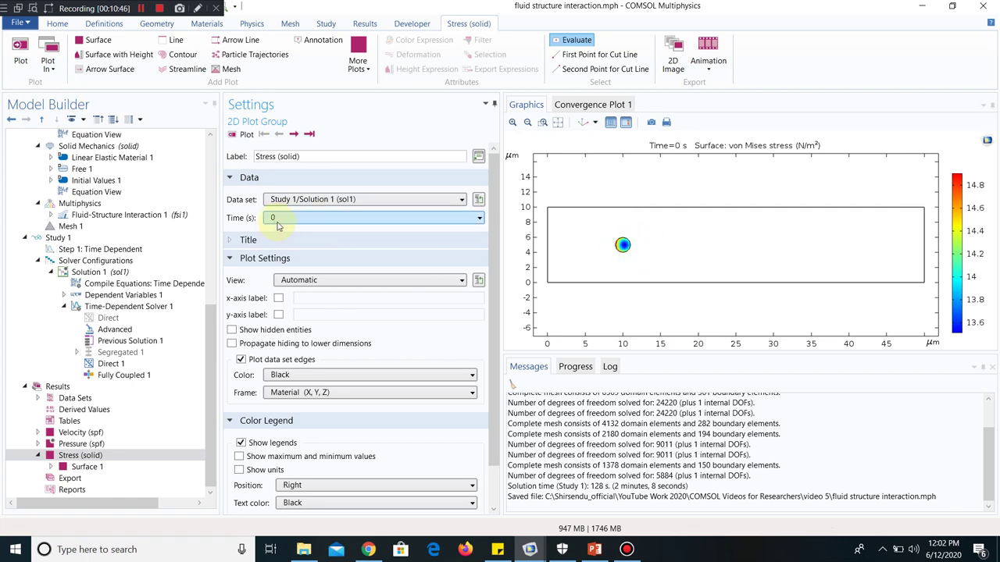
{"action": "left_click", "coordinate": [275, 244]}
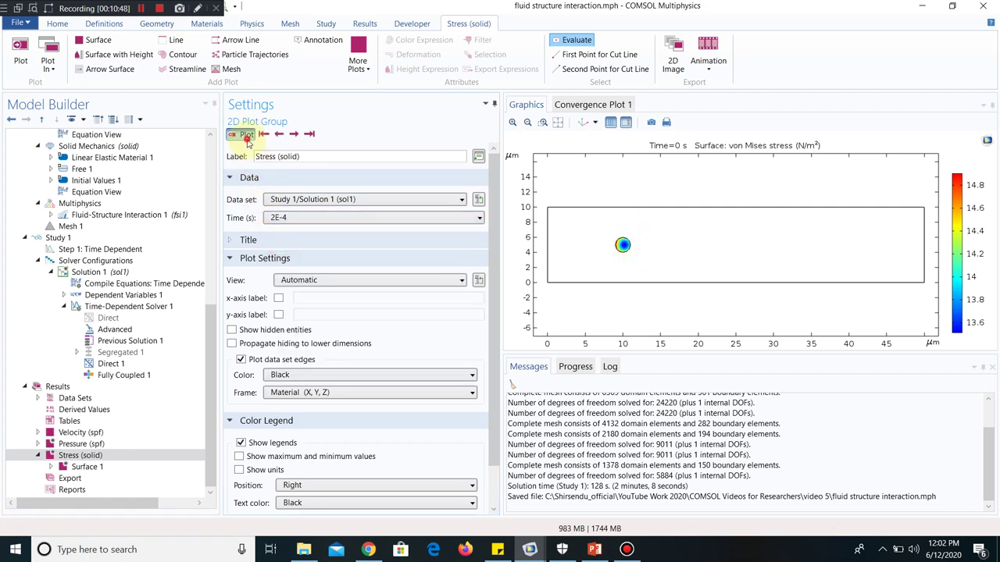
{"action": "left_click", "coordinate": [245, 135]}
{"action": "left_click", "coordinate": [277, 218]}
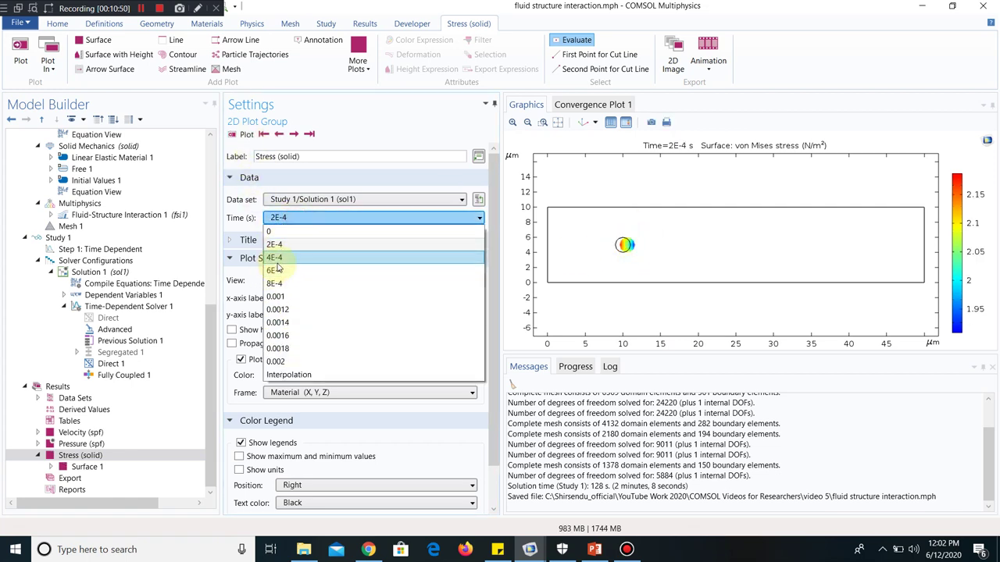
{"action": "left_click", "coordinate": [278, 284]}
{"action": "left_click", "coordinate": [245, 134]}
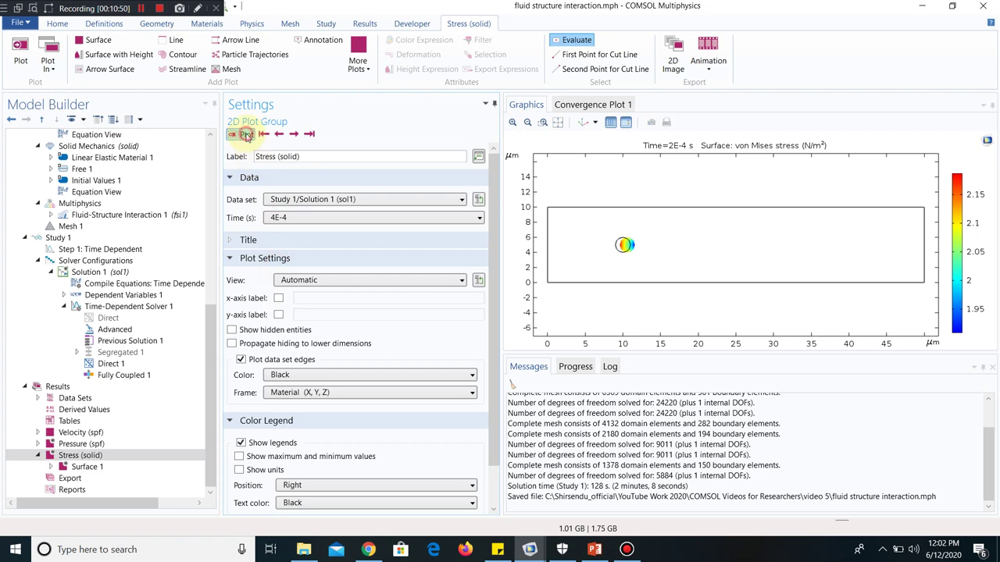
{"action": "left_click", "coordinate": [301, 217]}
{"action": "scroll", "coordinate": [296, 250], "scroll_direction": "up", "scroll_amount": 3}
{"action": "left_click", "coordinate": [285, 271]}
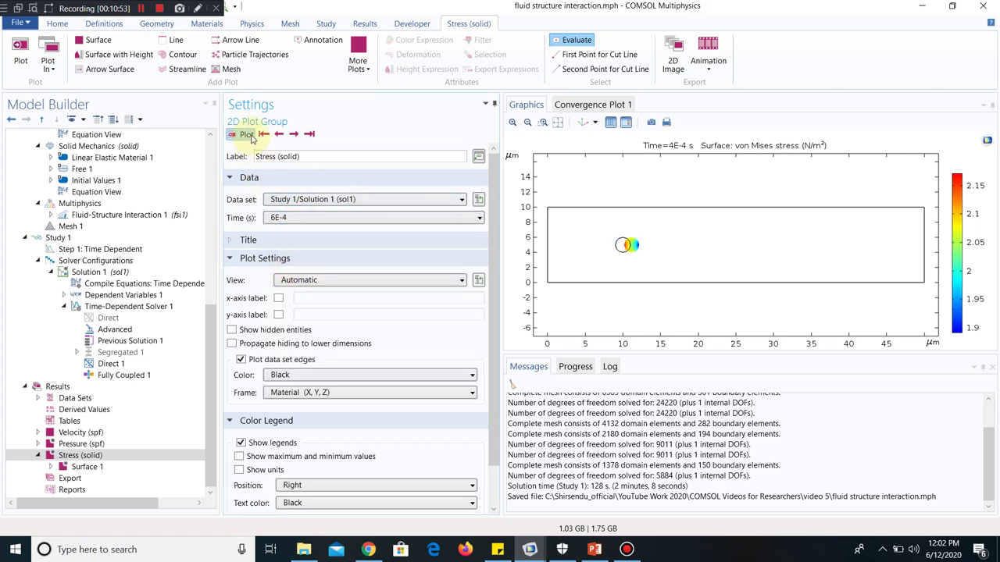
{"action": "left_click", "coordinate": [247, 136]}
{"action": "left_click", "coordinate": [71, 434]}
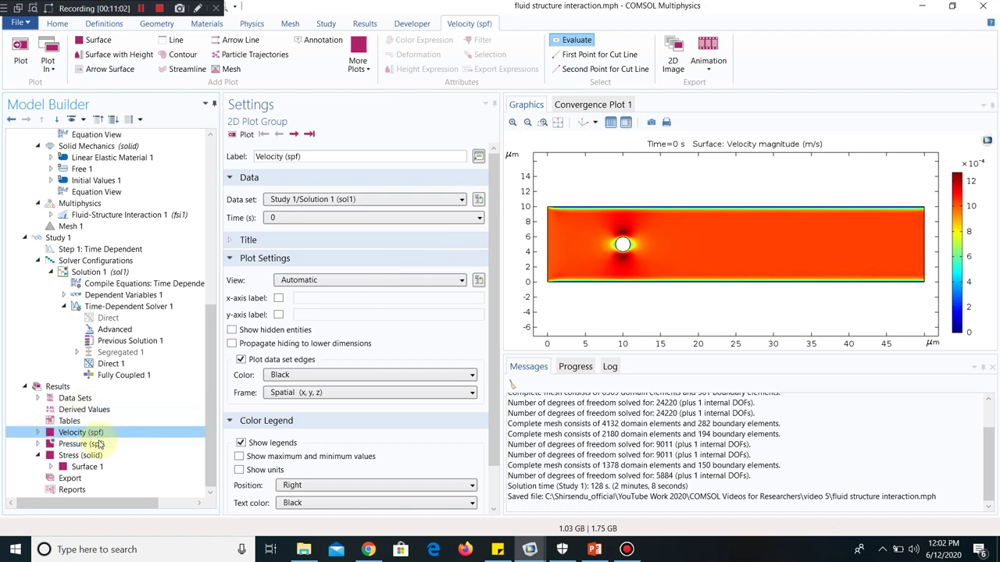
- Plot velocity magnitude at 0.0012 s and bring up the Export node's add menu
{"action": "left_click", "coordinate": [379, 218]}
{"action": "left_click", "coordinate": [332, 310]}
{"action": "left_click", "coordinate": [242, 134]}
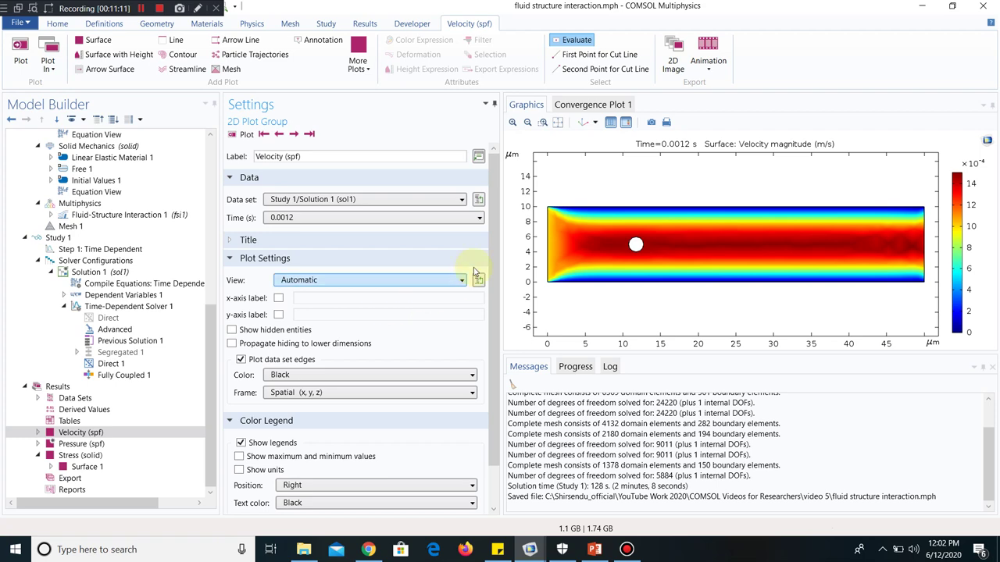
{"action": "left_click", "coordinate": [69, 479]}
{"action": "right_click", "coordinate": [81, 474]}
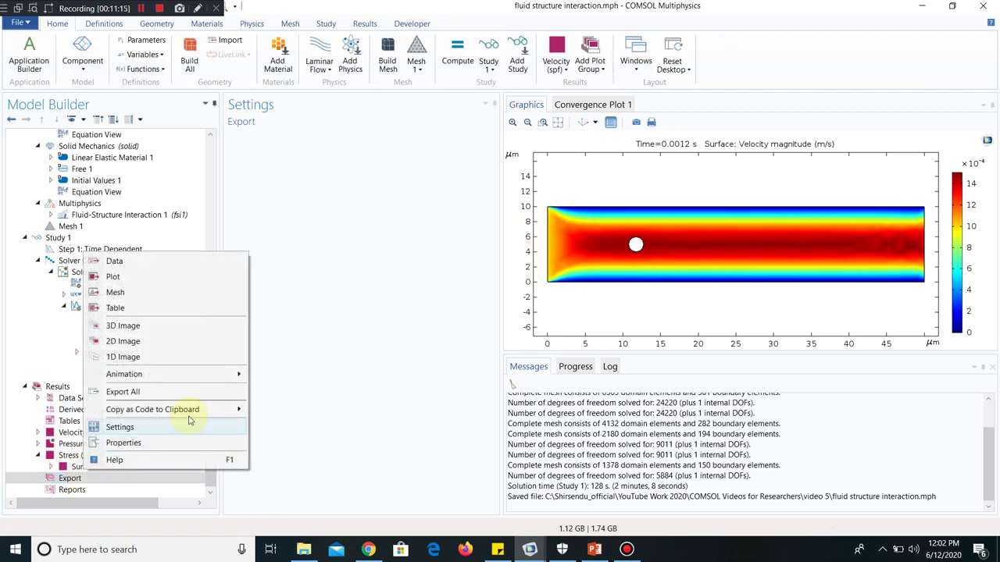
- Add a Player animation under Export with Stress (solid) as its subject
{"action": "mouse_move", "coordinate": [189, 375]}
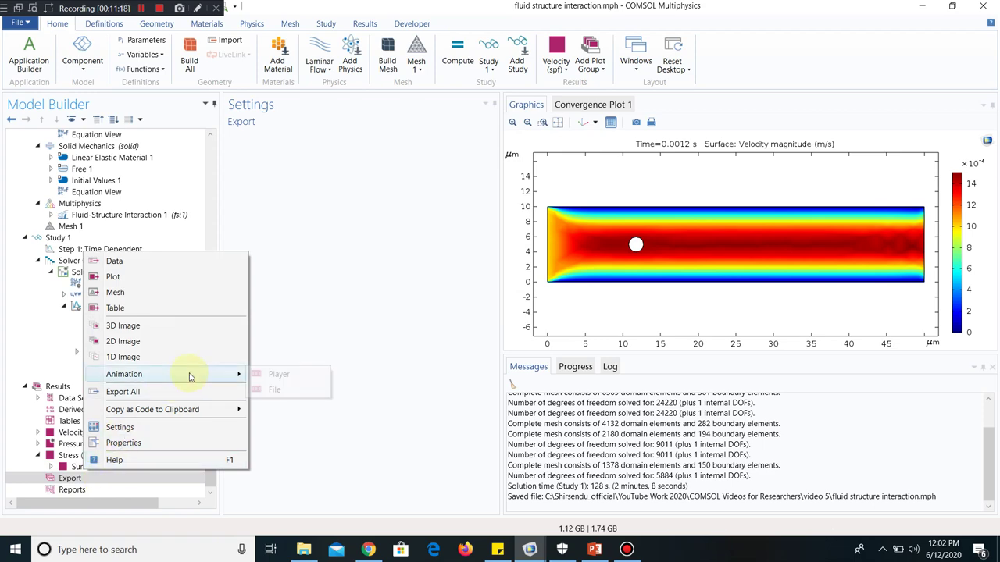
{"action": "left_click", "coordinate": [295, 377]}
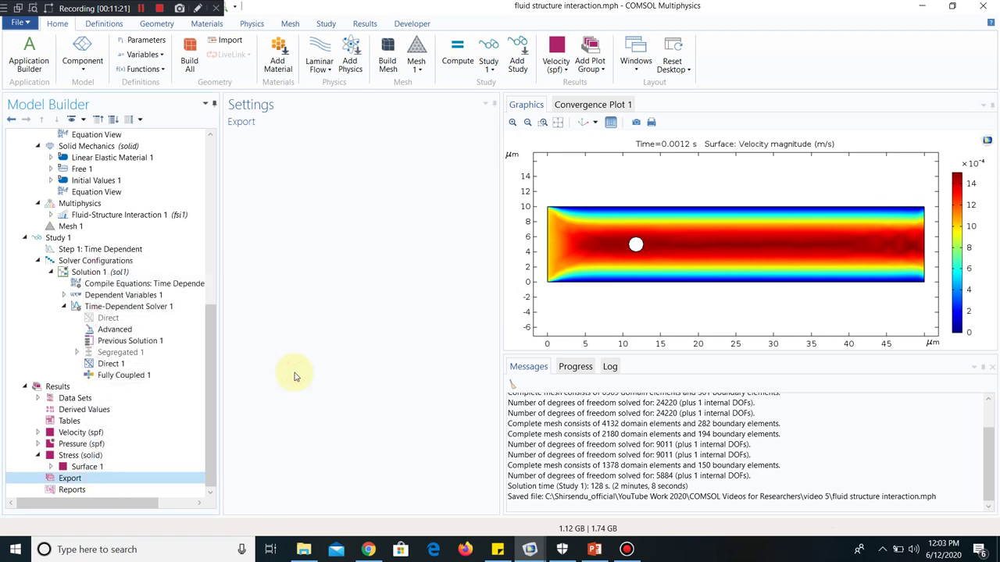
{"action": "left_click", "coordinate": [377, 200]}
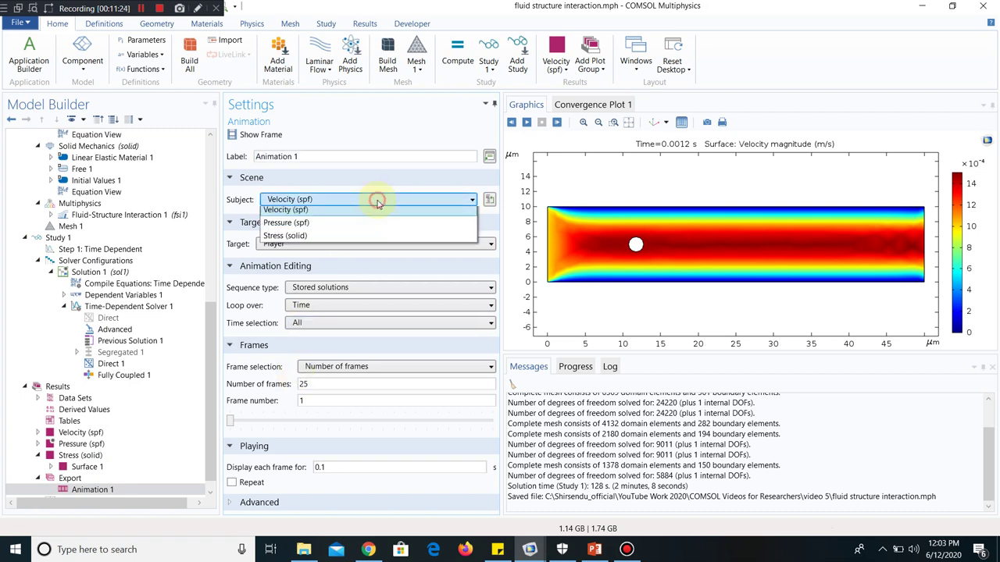
{"action": "left_click", "coordinate": [328, 252]}
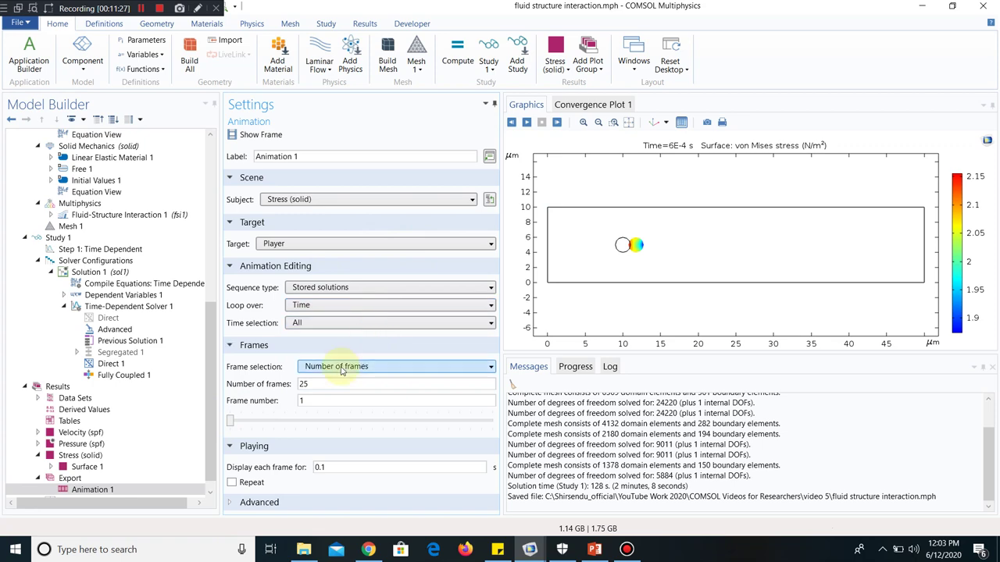
- Play the 11-frame stress animation, replaying it twice to watch the particle drift
{"action": "left_click", "coordinate": [525, 127]}
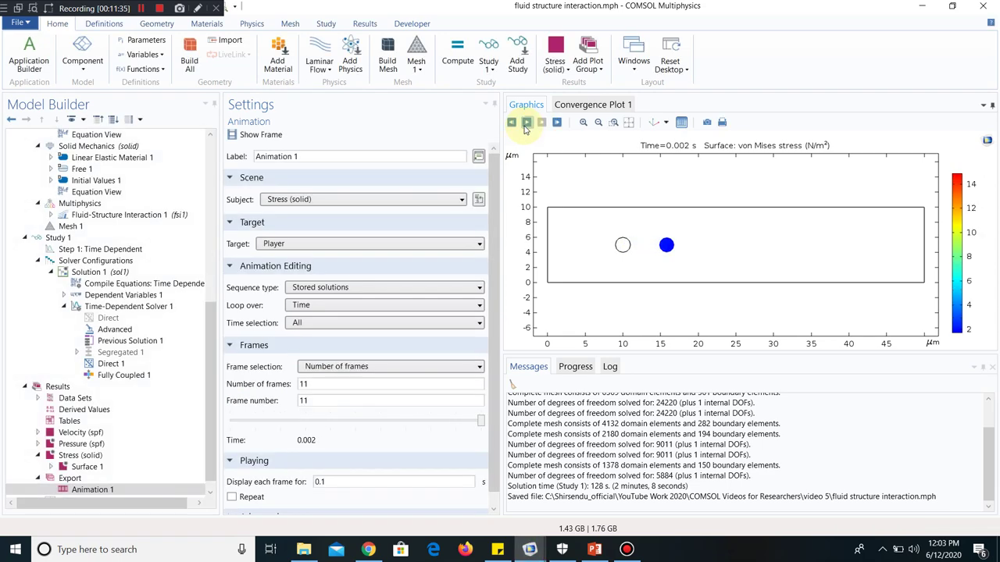
{"action": "left_click", "coordinate": [526, 124]}
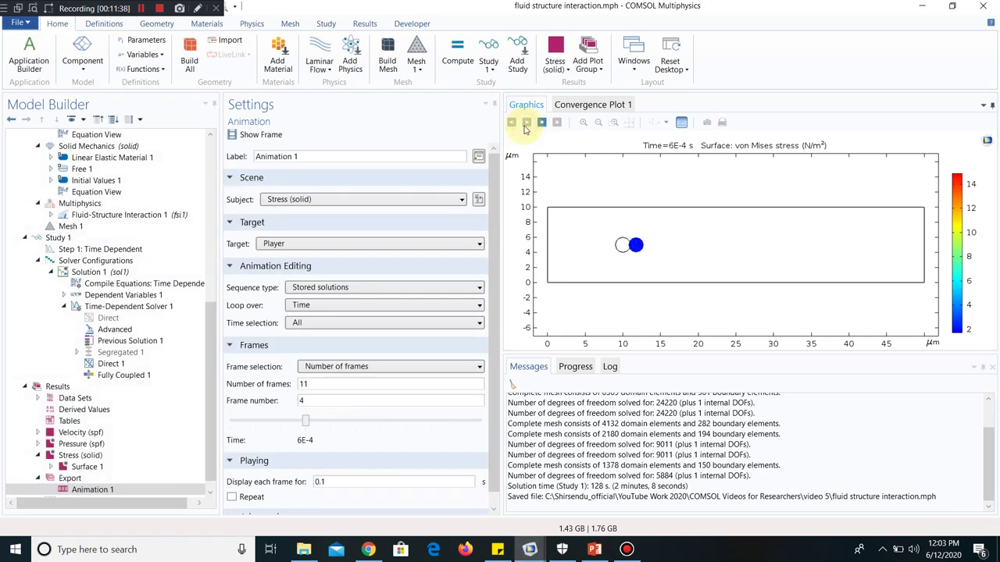
{"action": "left_click", "coordinate": [525, 123]}
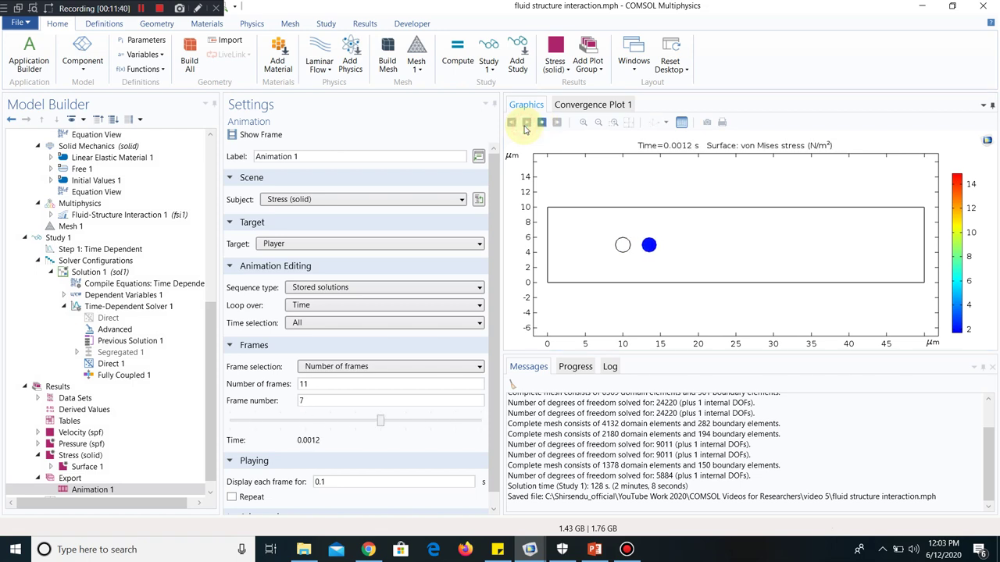